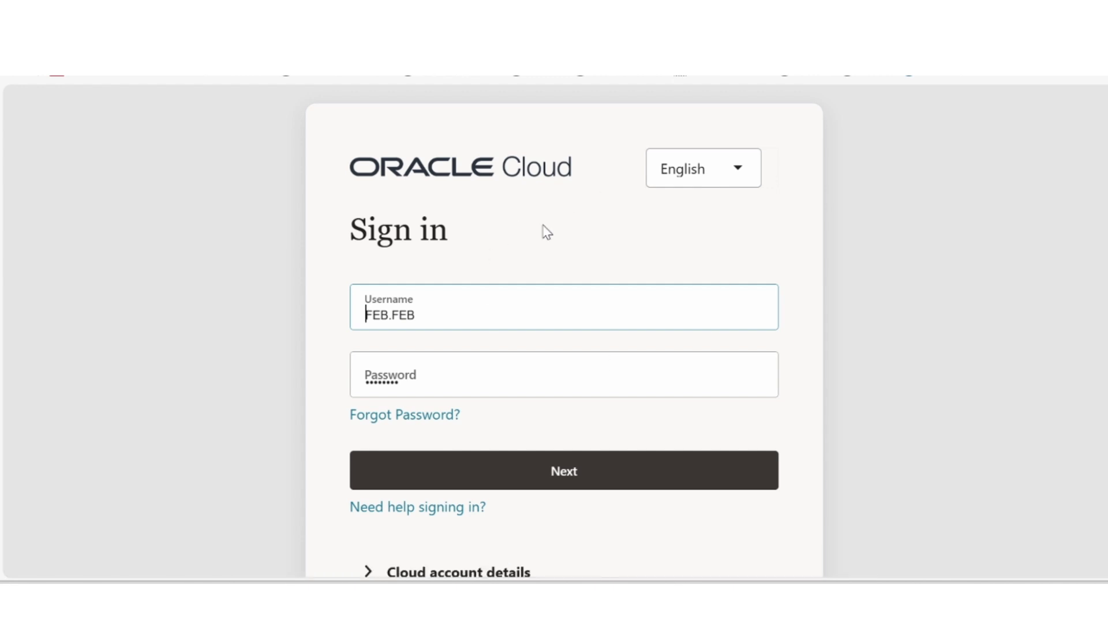
Step: Submit the username and password to sign in to Oracle Cloud
click(575, 470)
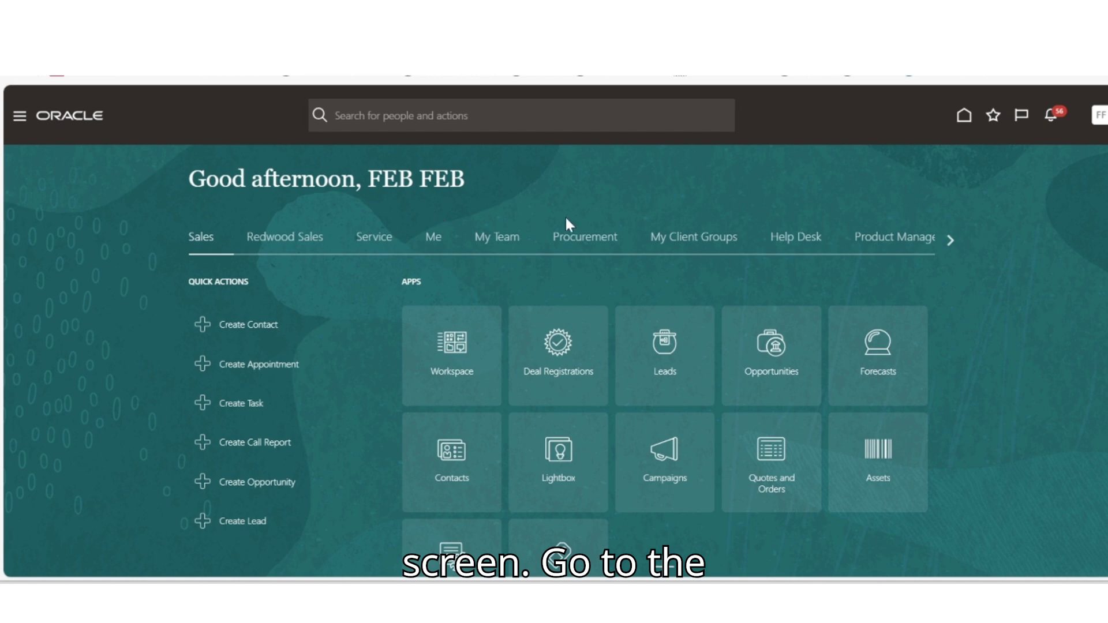
Step: Go through the Navigator's Tools group to the Security Console
click(21, 118)
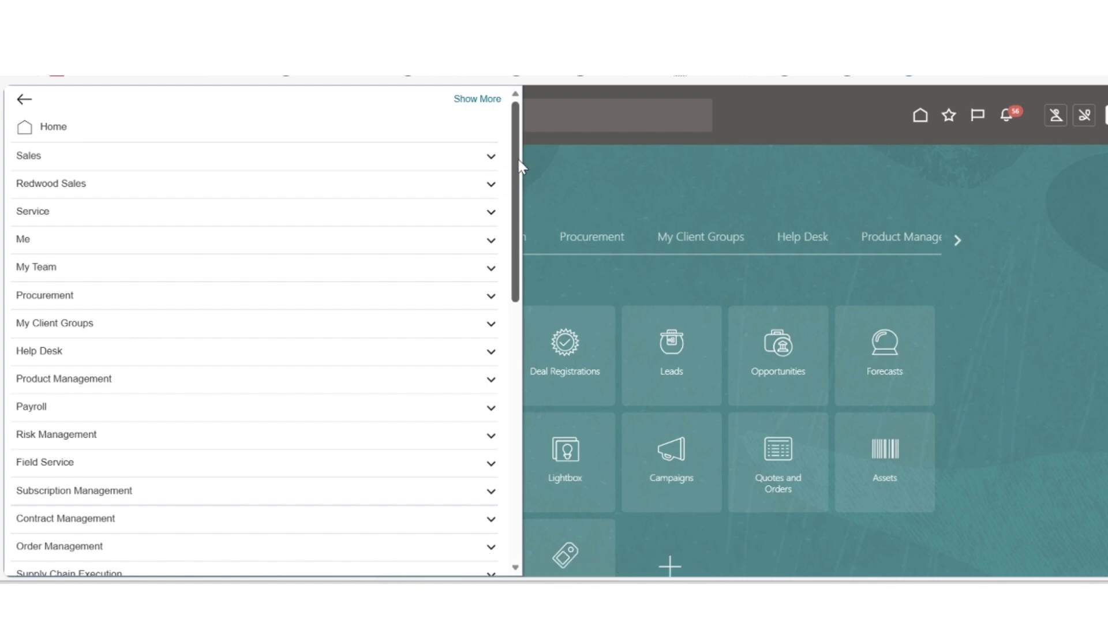
drag(517, 157, 470, 427)
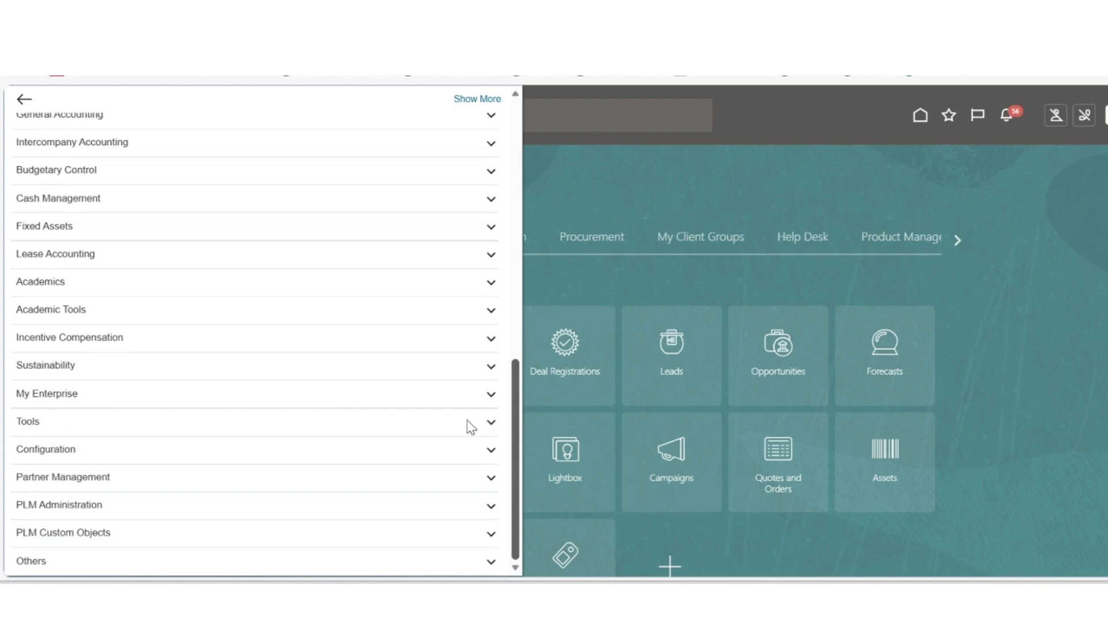
click(411, 427)
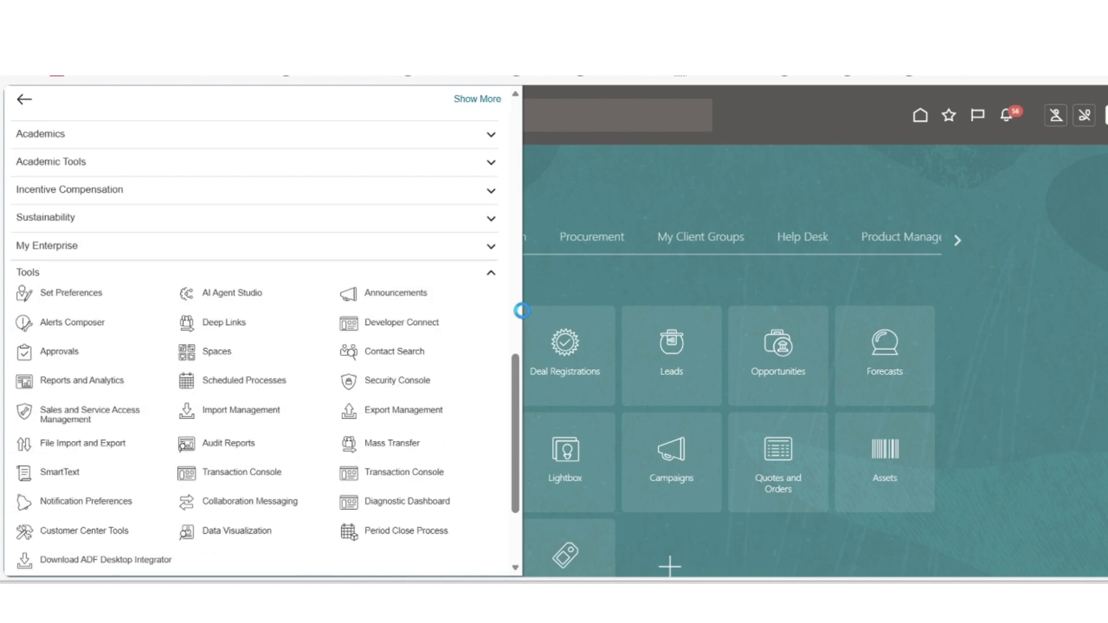
drag(517, 380, 517, 410)
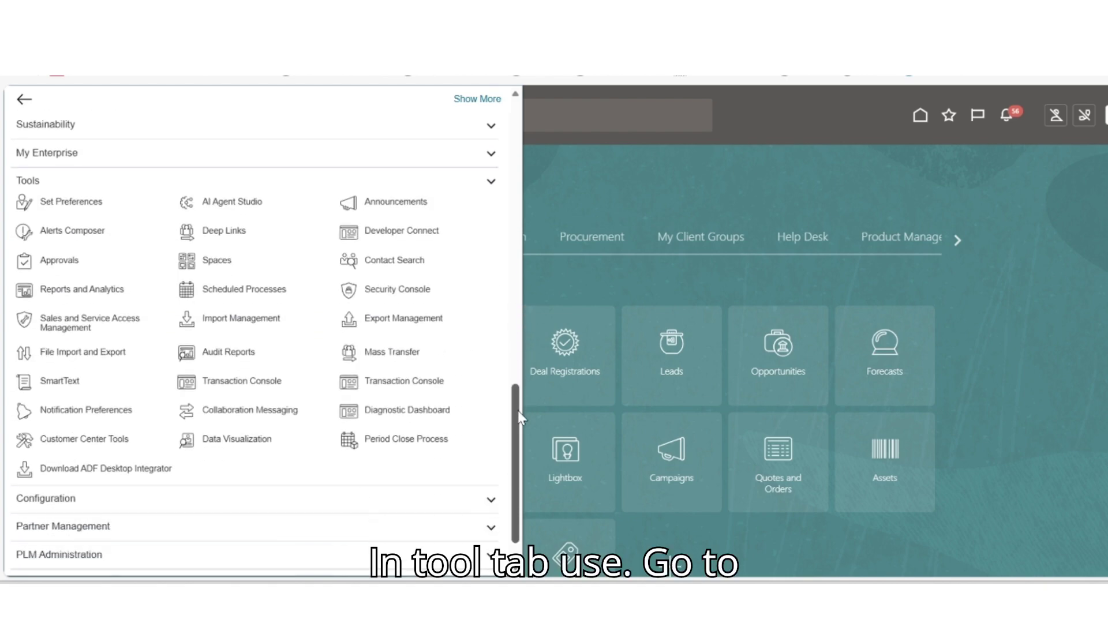
click(386, 289)
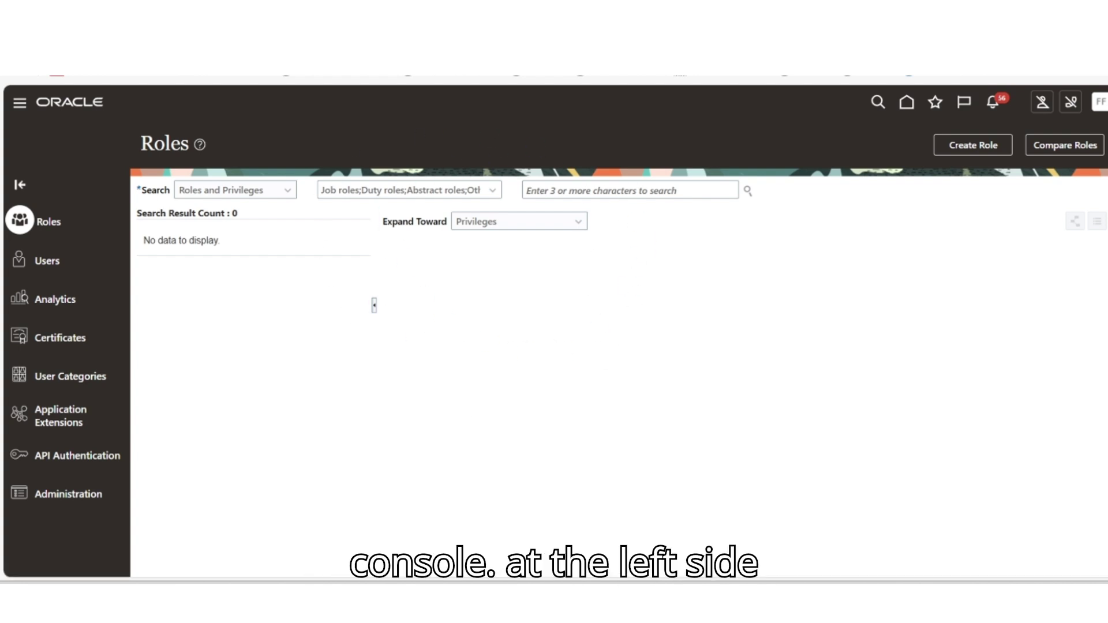
Step: Switch to Users and begin a new user account
click(44, 262)
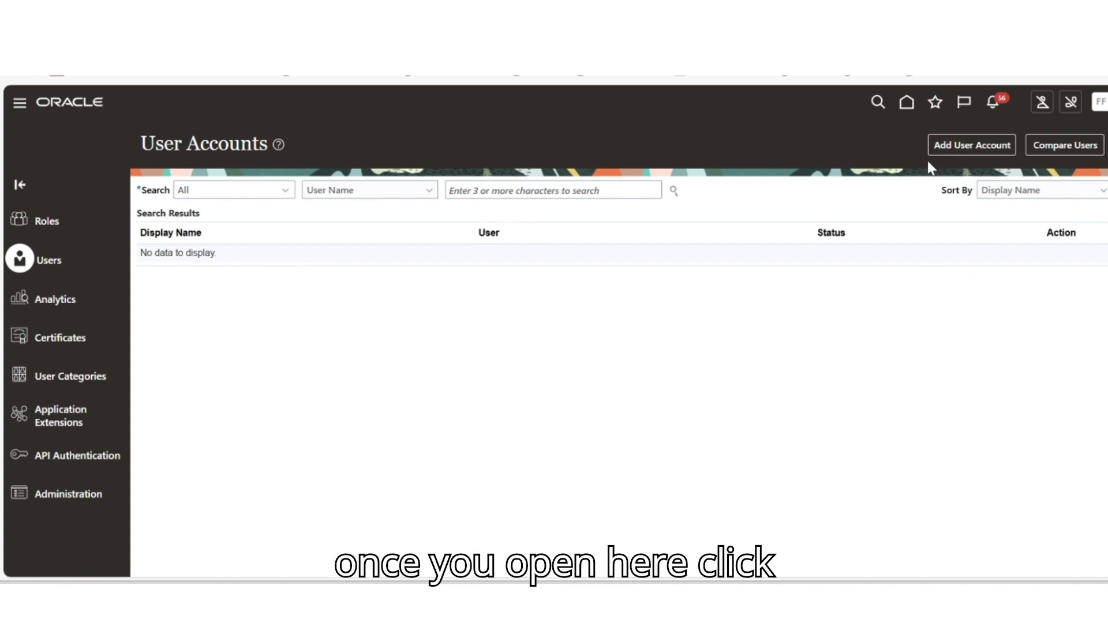
click(959, 150)
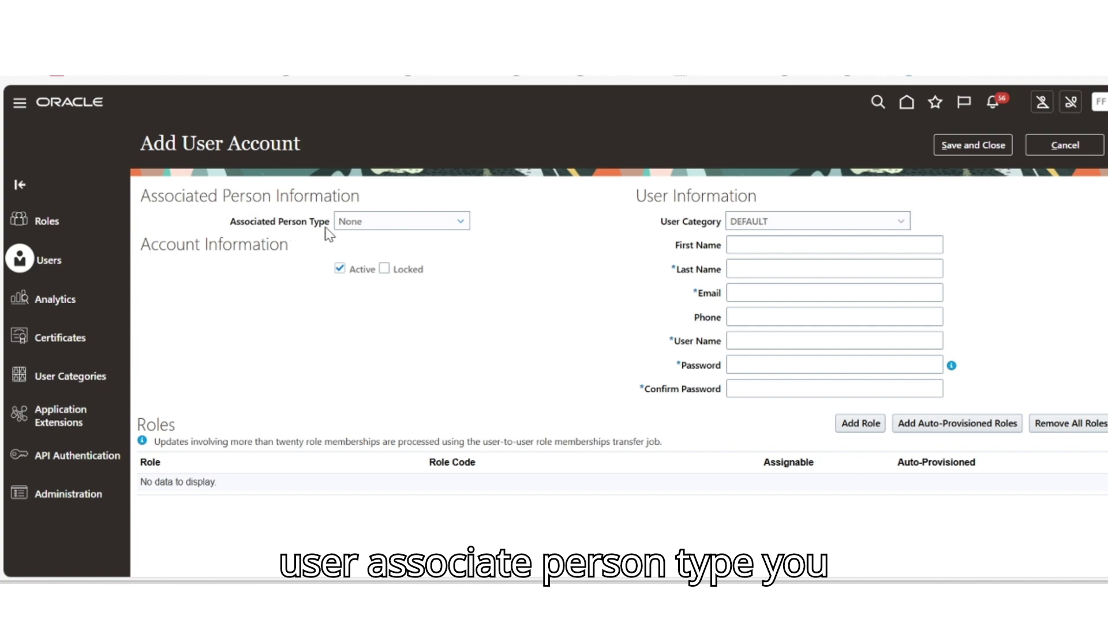
Step: Set person type to Worker, first name 'test', last name '29', and fill in the e-mail
click(385, 225)
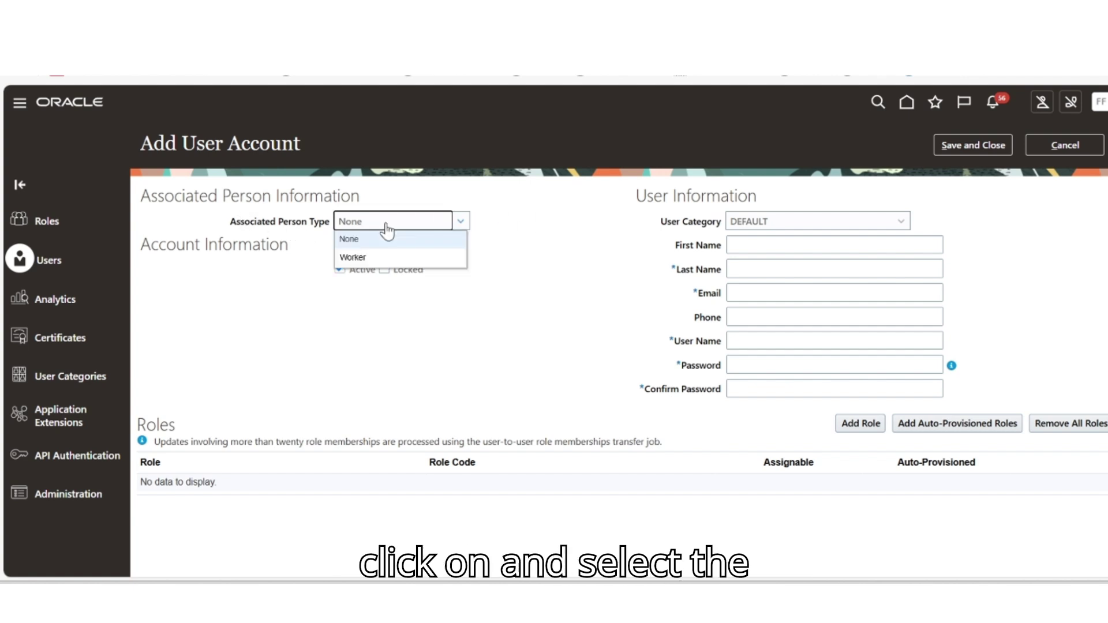
click(381, 260)
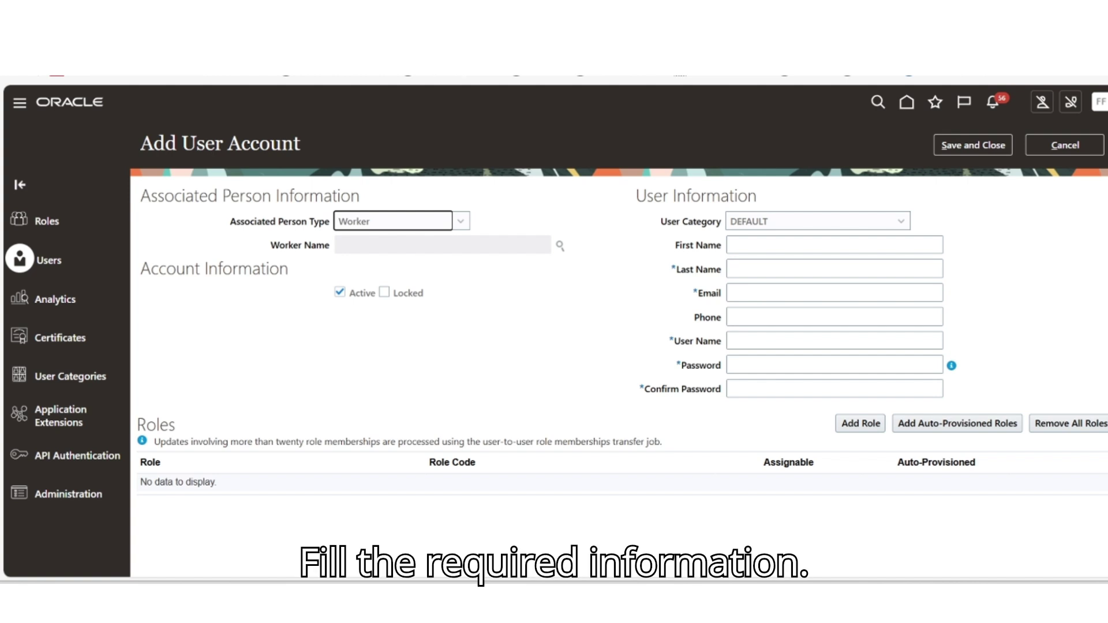
click(750, 244)
text(test)
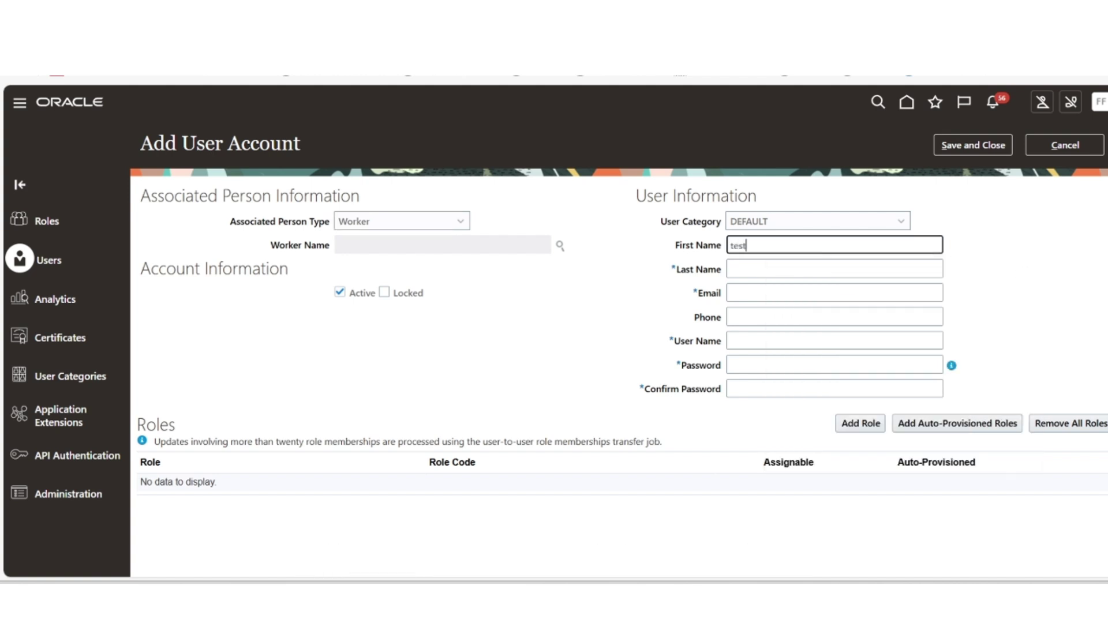
key(Tab)
text(29)
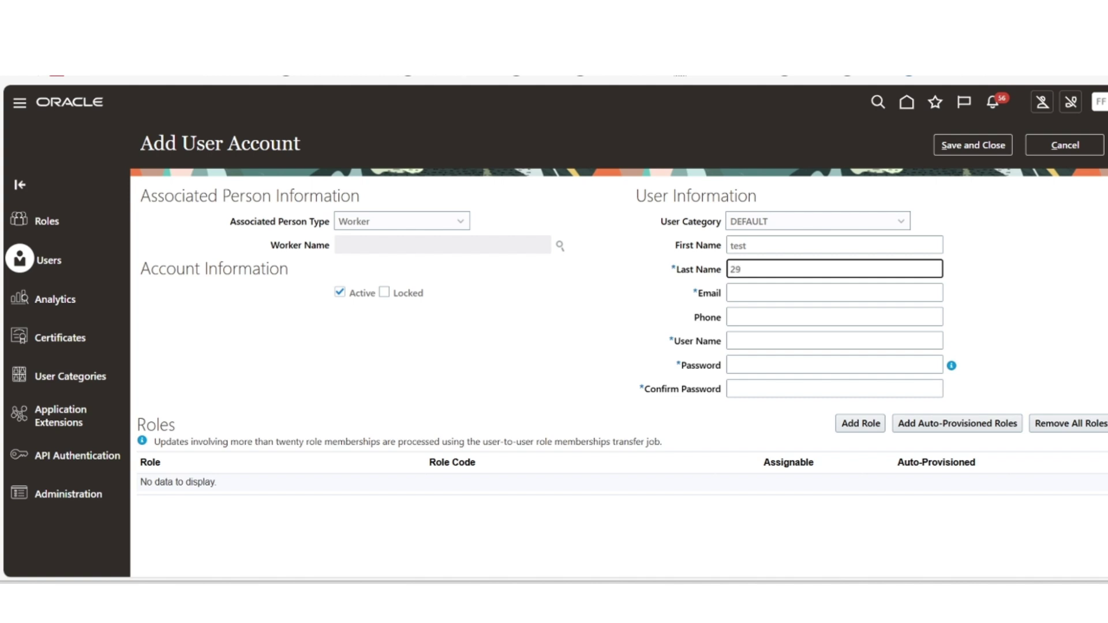
key(Tab)
text(te)
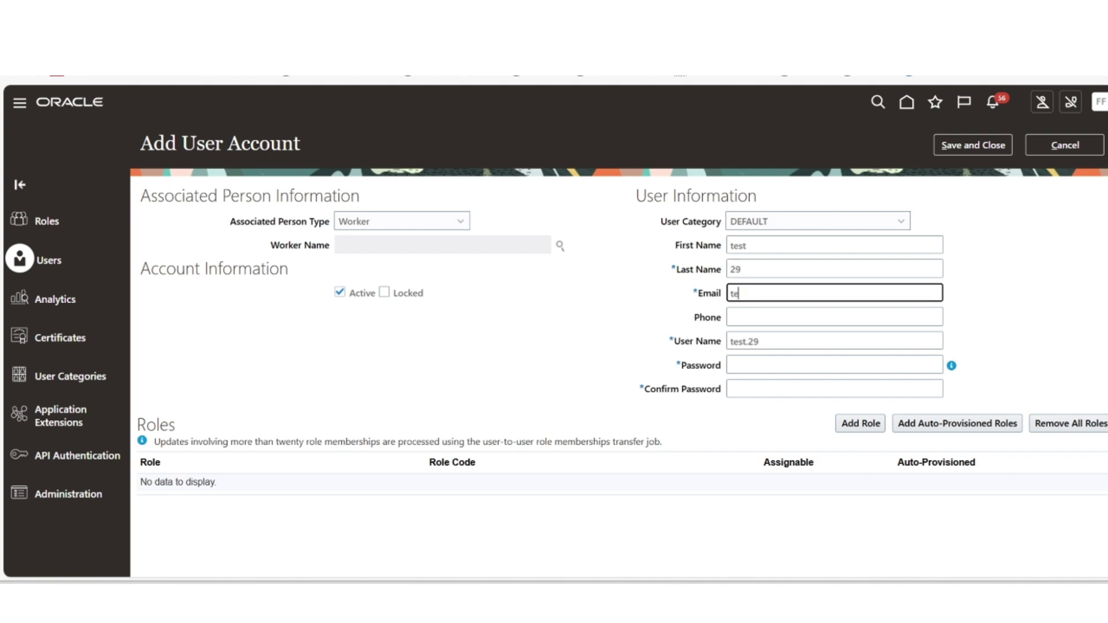
text(st29@test.com)
key(Tab)
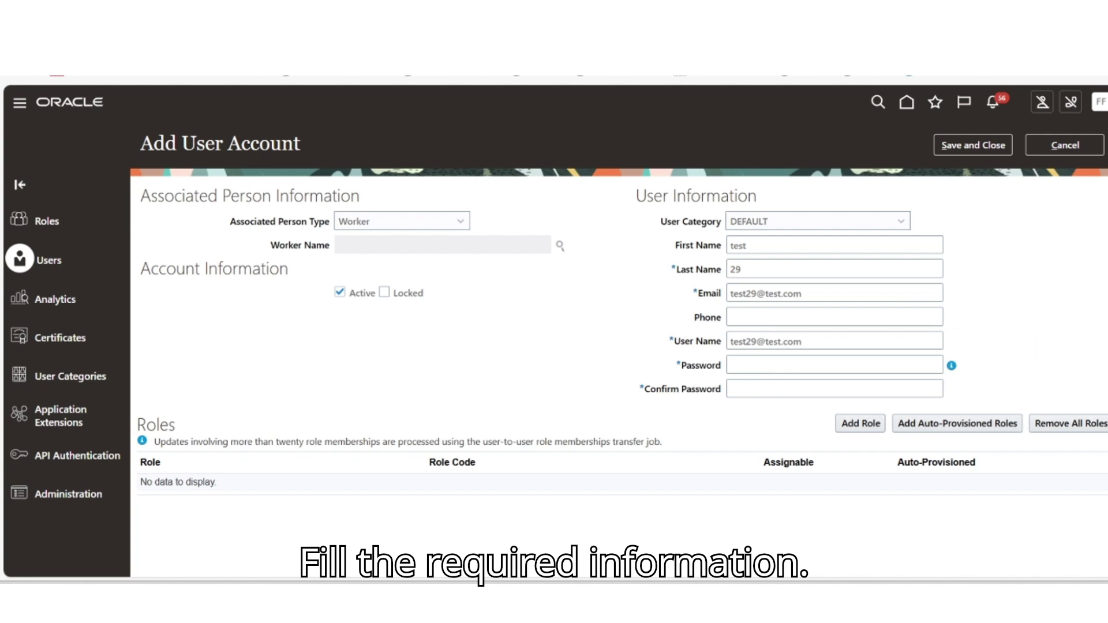
Step: Type the account password and its confirmation
click(834, 365)
text(Wel)
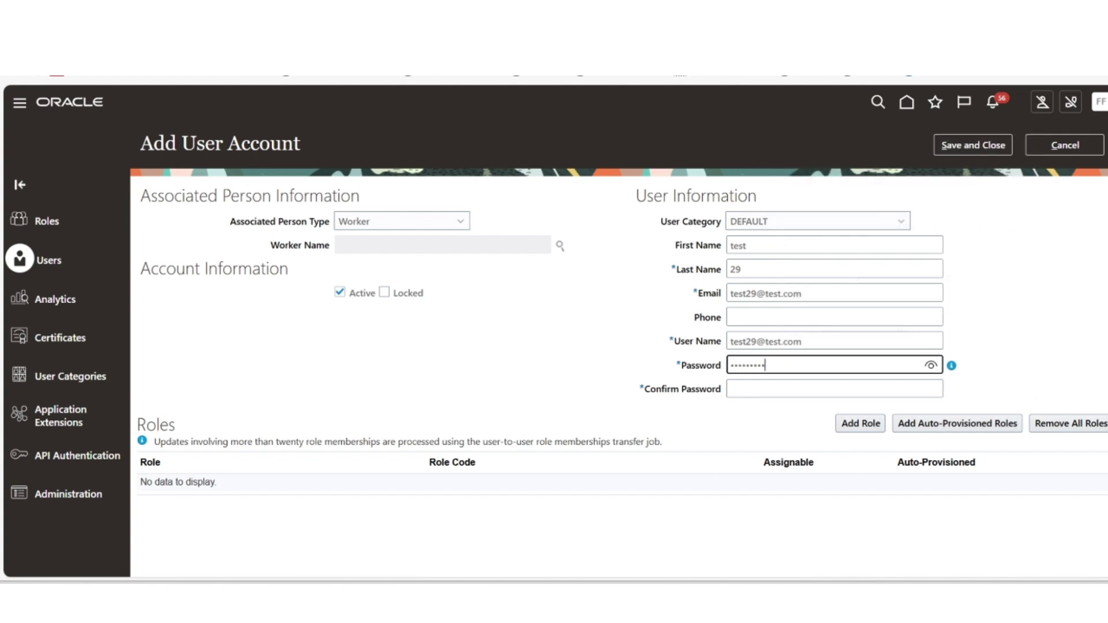
key(Tab)
text(Welco)
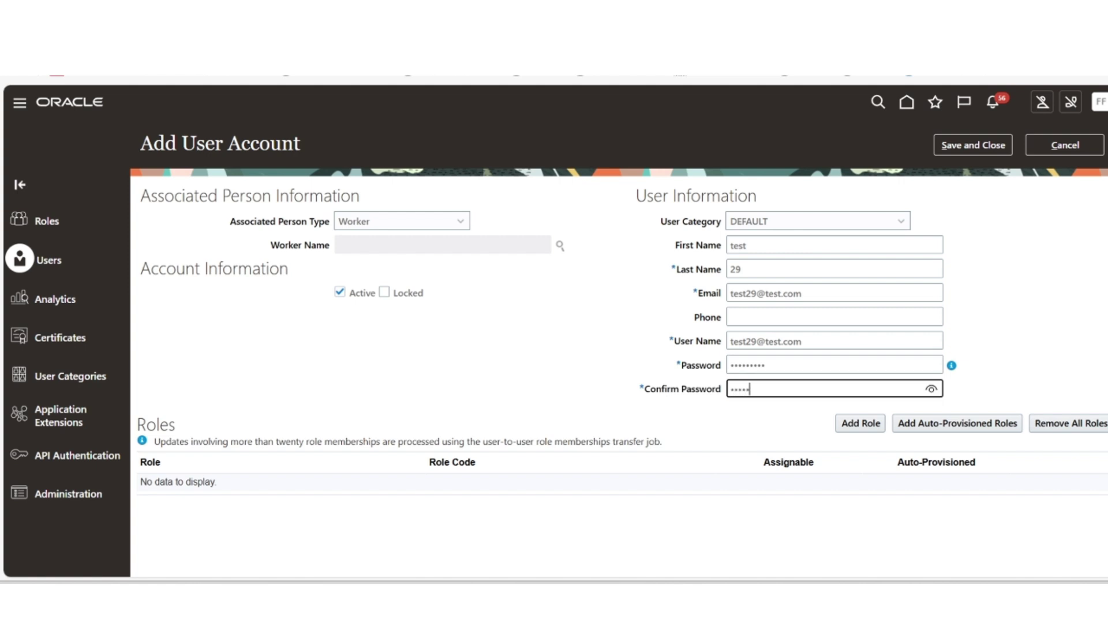
click(1011, 385)
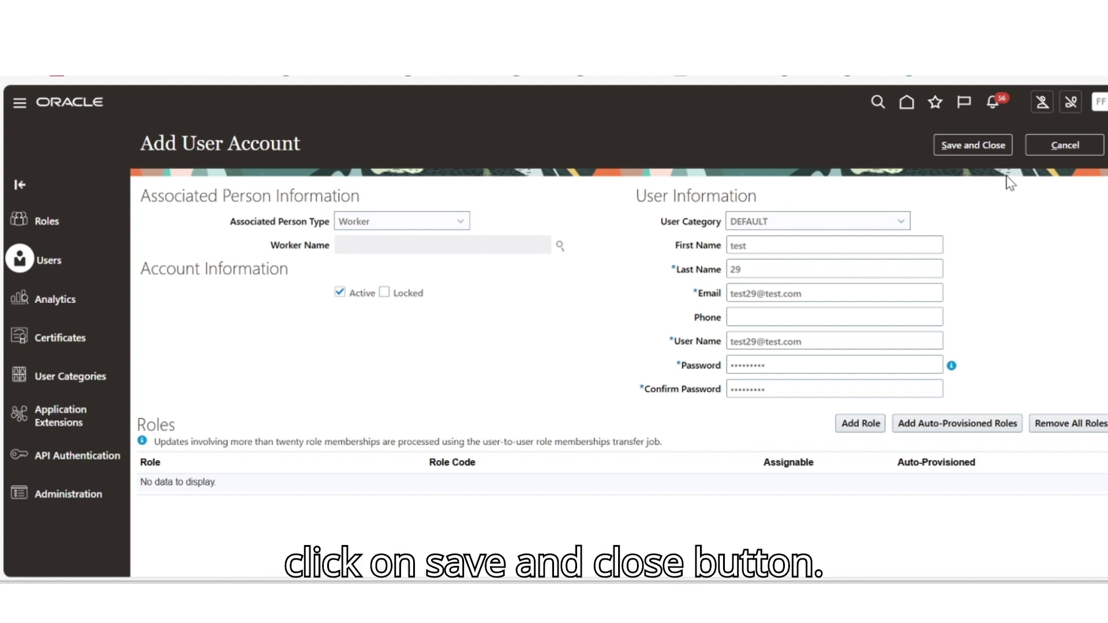
Step: Save the new account and search User Accounts for 'test29'
click(979, 144)
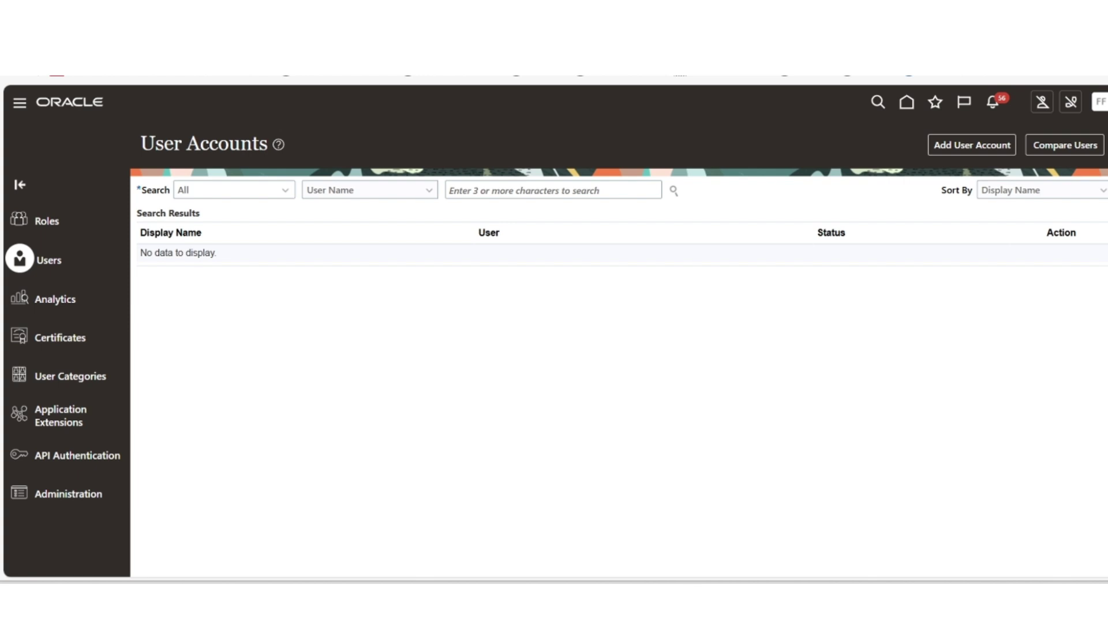
click(553, 189)
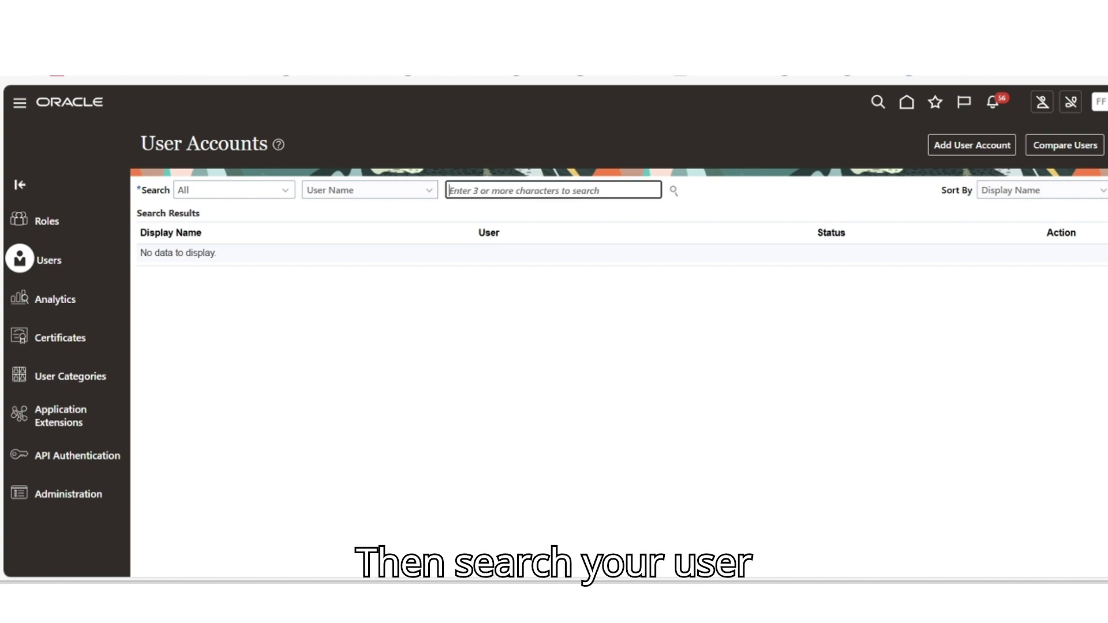
text(test29)
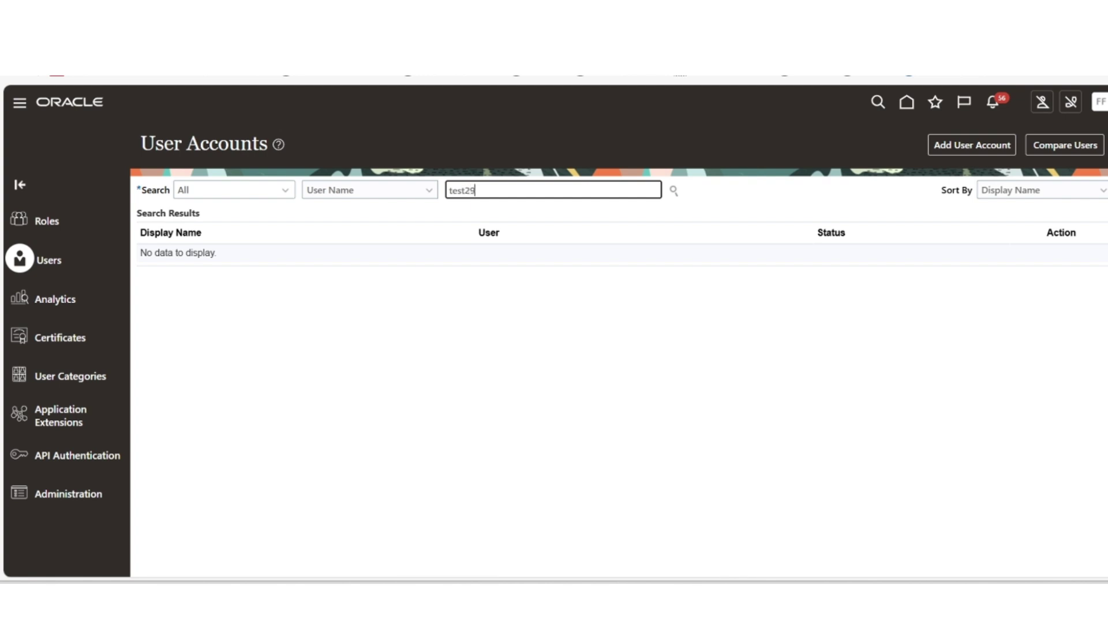
key(Return)
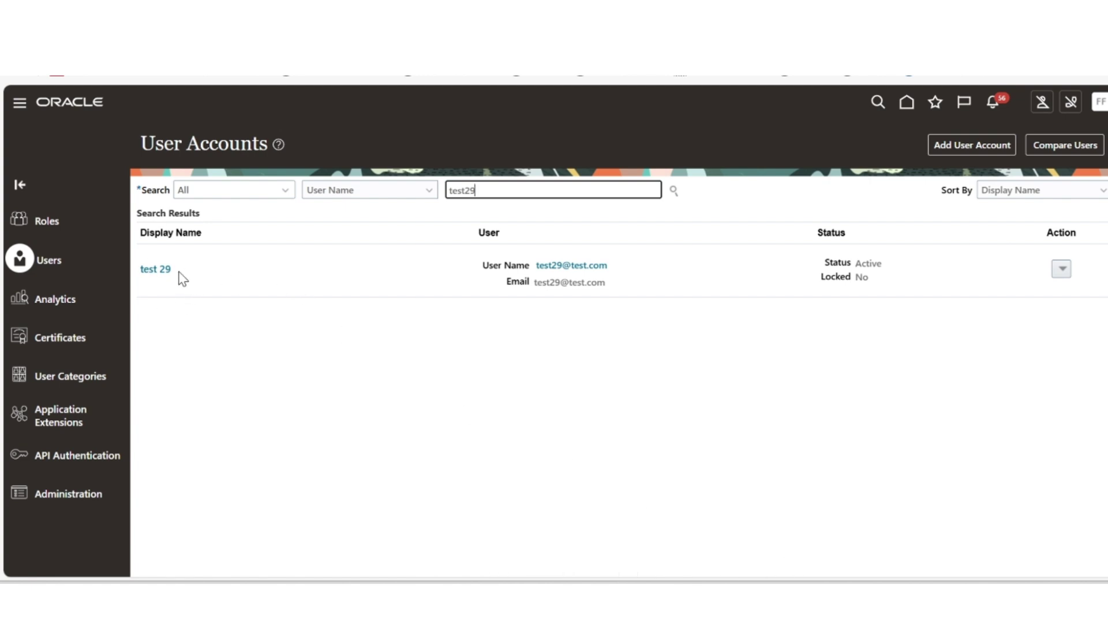
Step: Open the test 29 account from the results and put it into edit mode
click(159, 272)
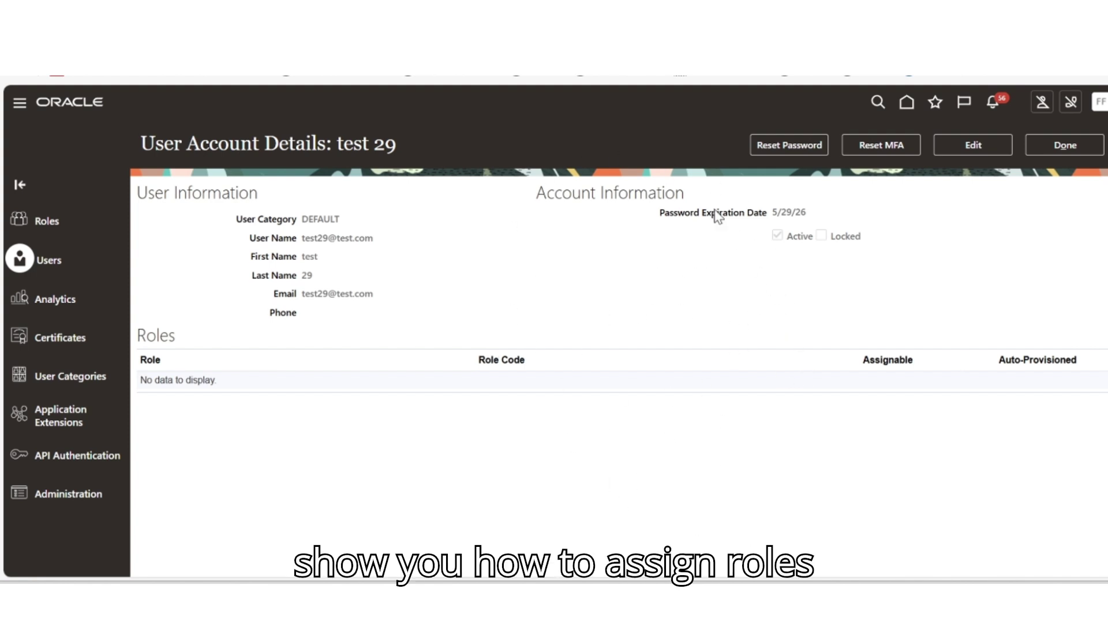
drag(397, 144, 344, 144)
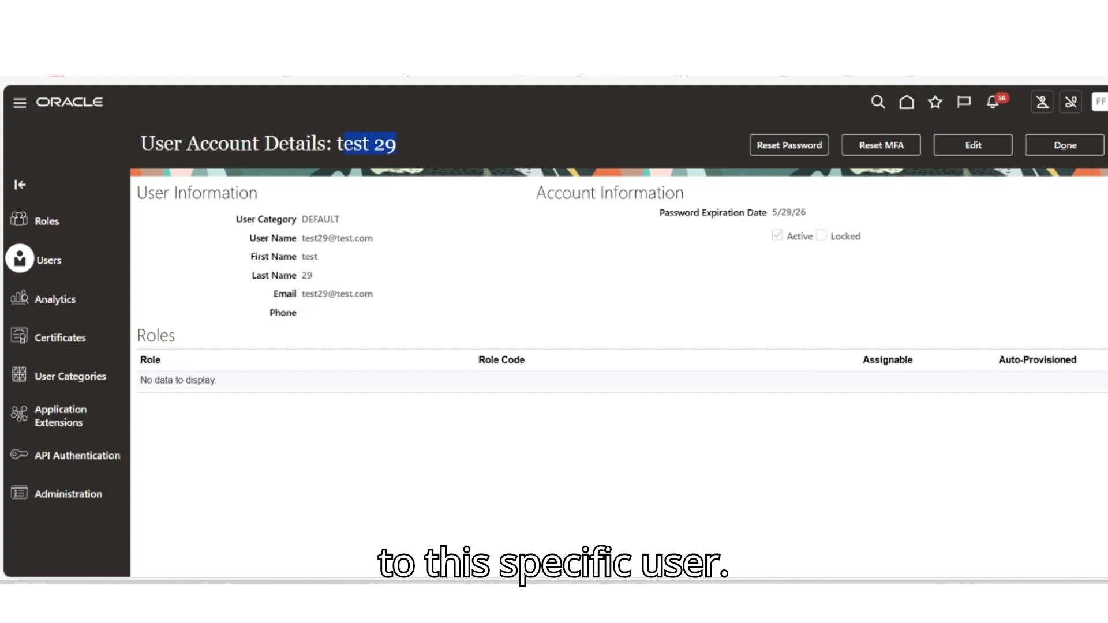
click(827, 251)
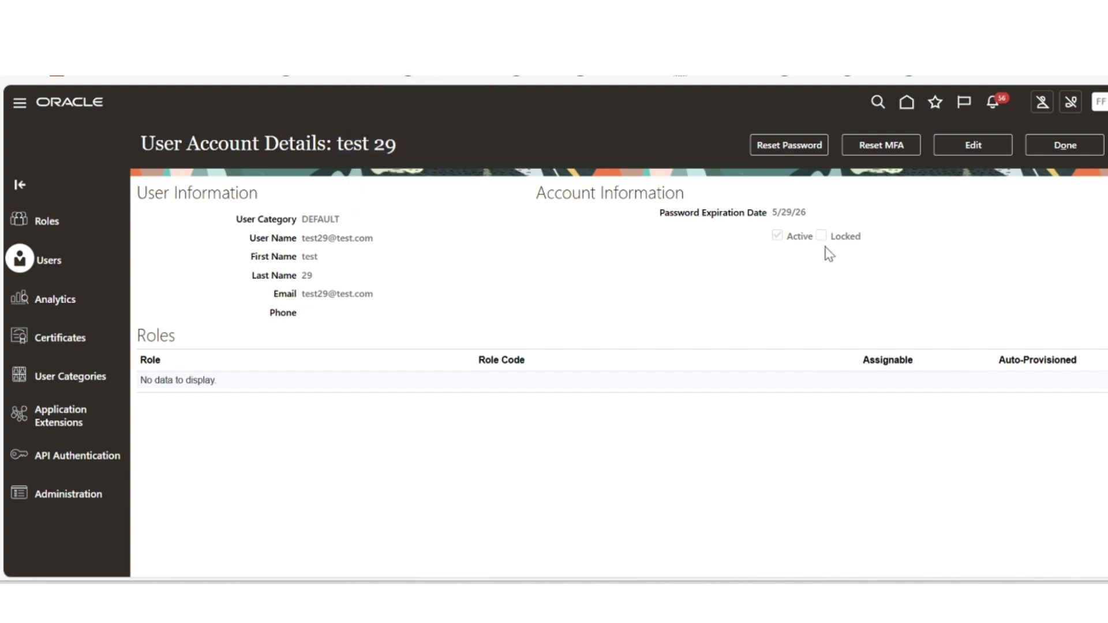
click(964, 145)
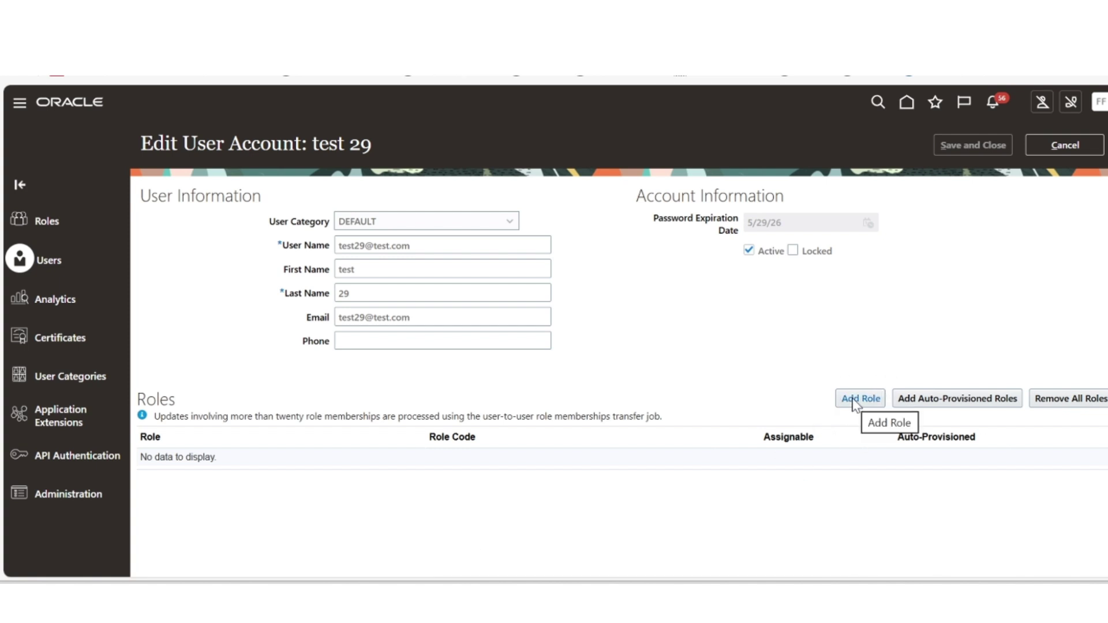
Step: Search roles in Add Role Membership, trying 'system' and 'admin' before choosing IT Security Manager
click(854, 402)
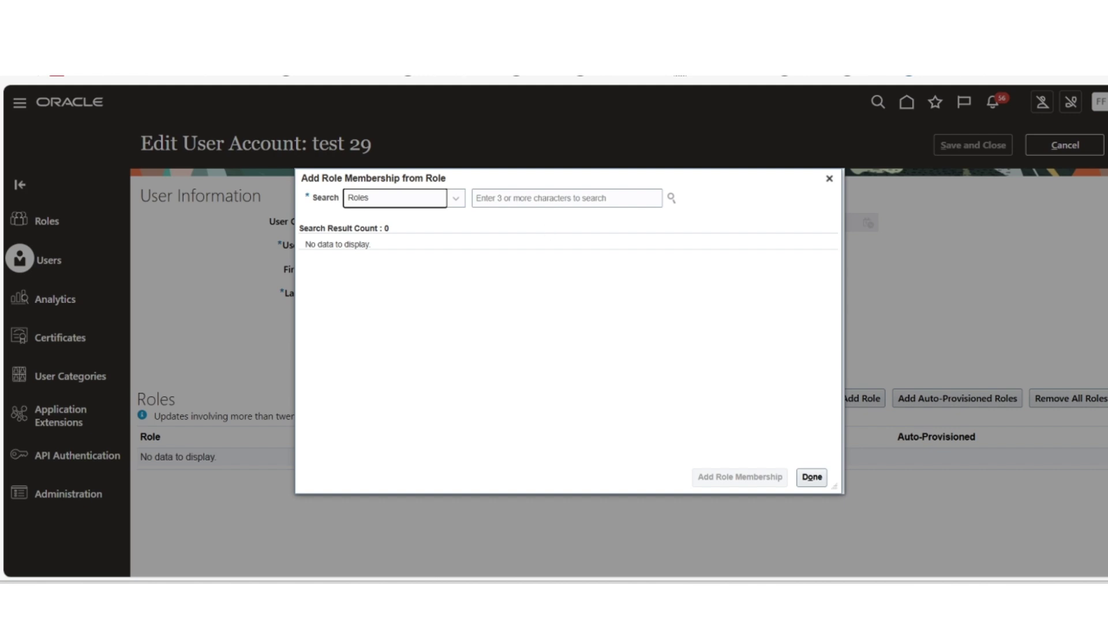
click(453, 203)
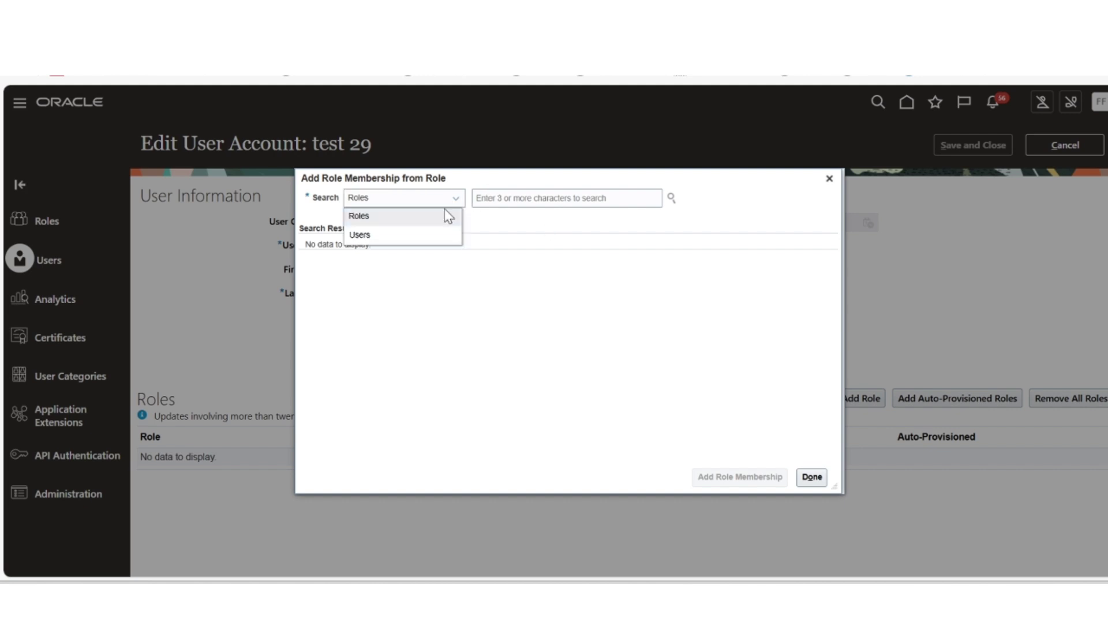
click(446, 216)
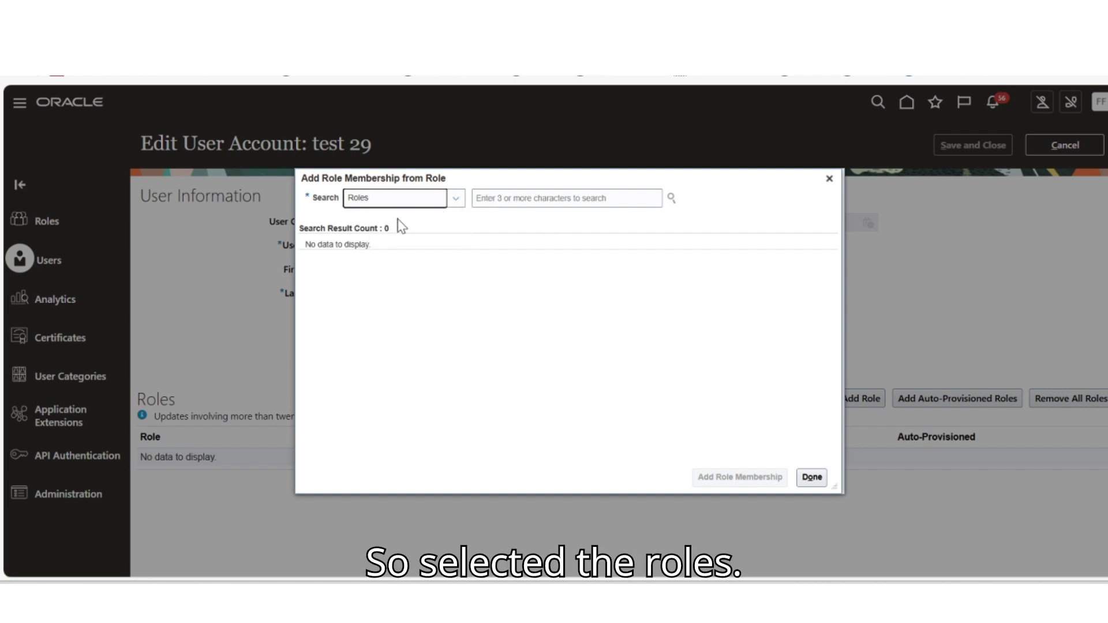
key(Tab)
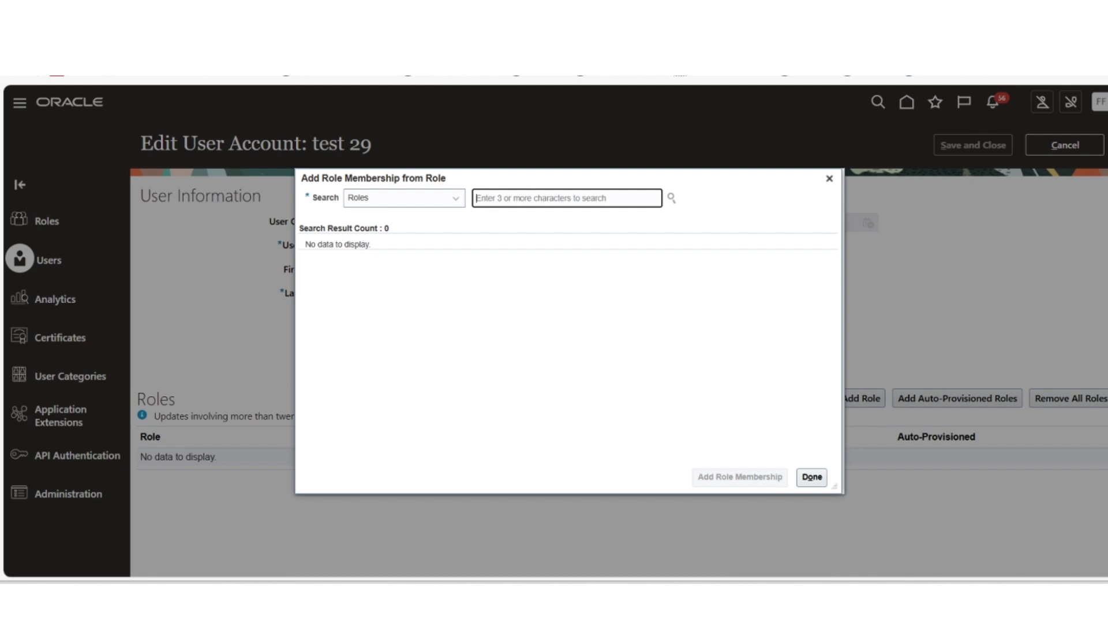
text(s)
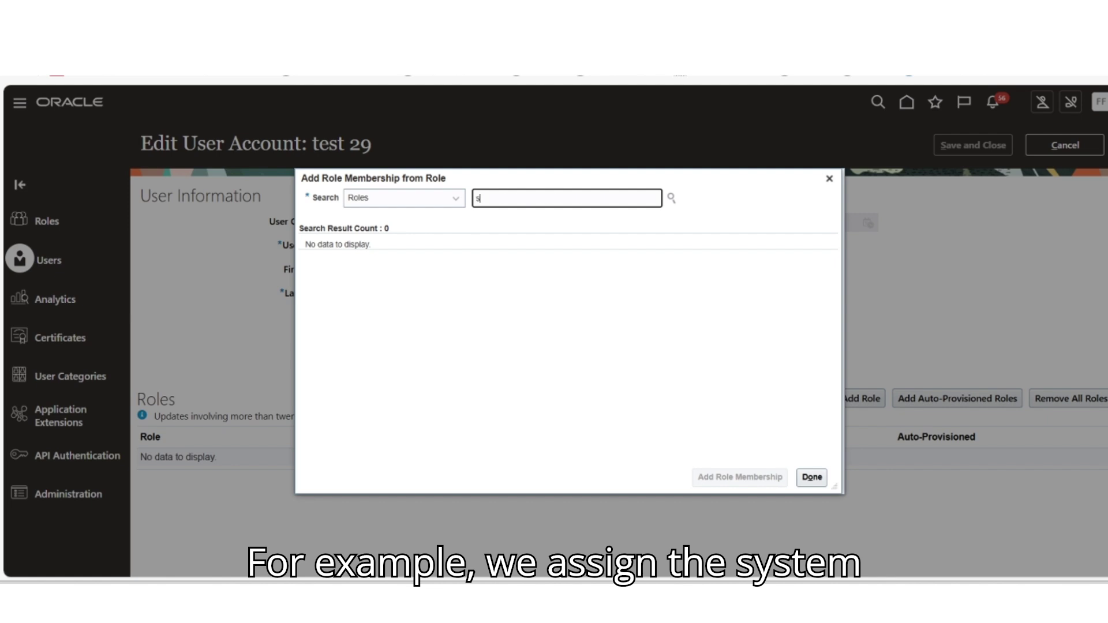
text(ystem)
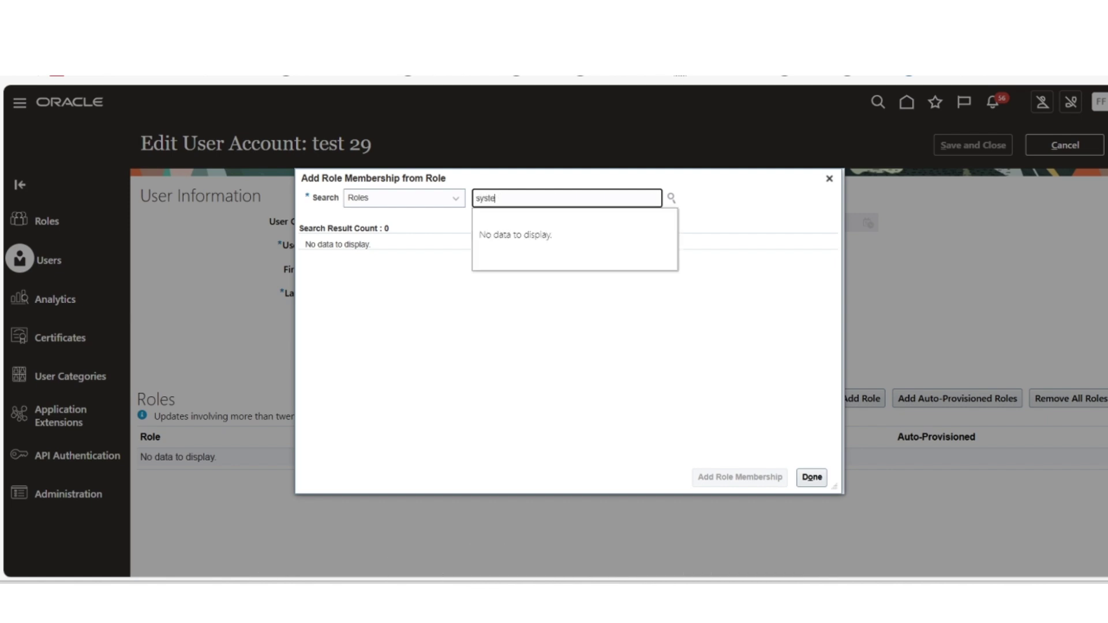
key(BackSpace)
key(BackSpace)
key(BackSpace)
key(BackSpace)
key(BackSpace)
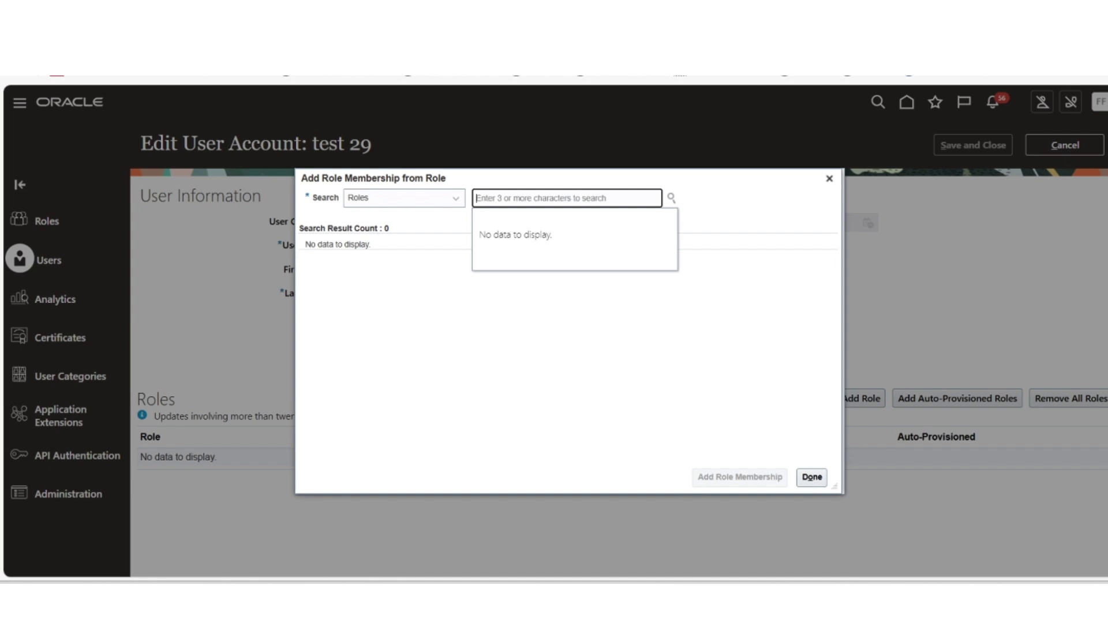
text(System)
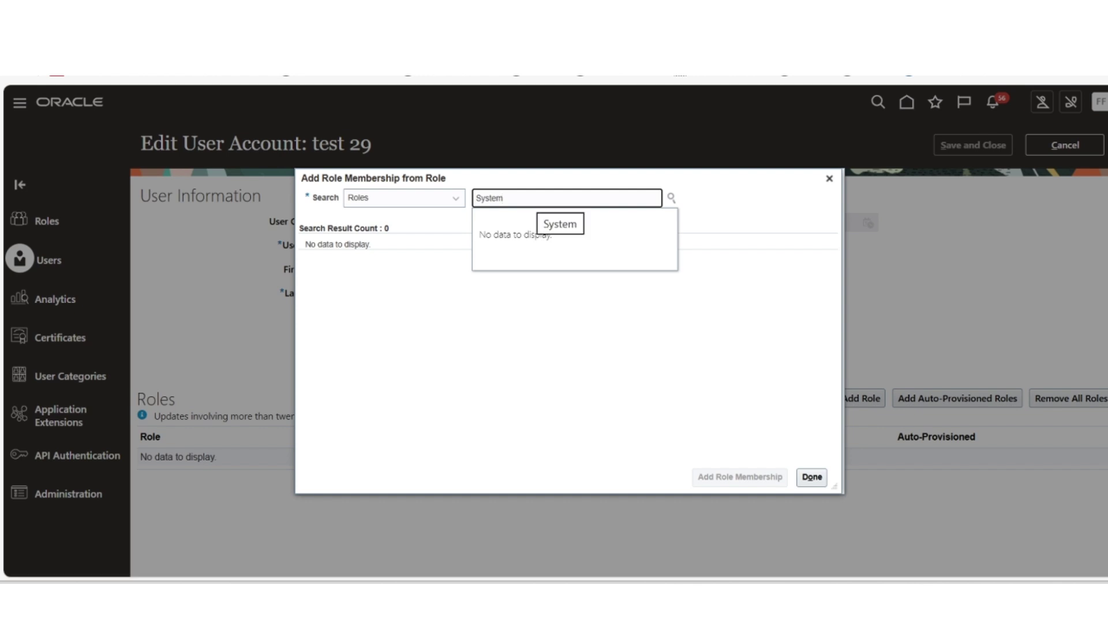
key(ctrl+a)
text(ad)
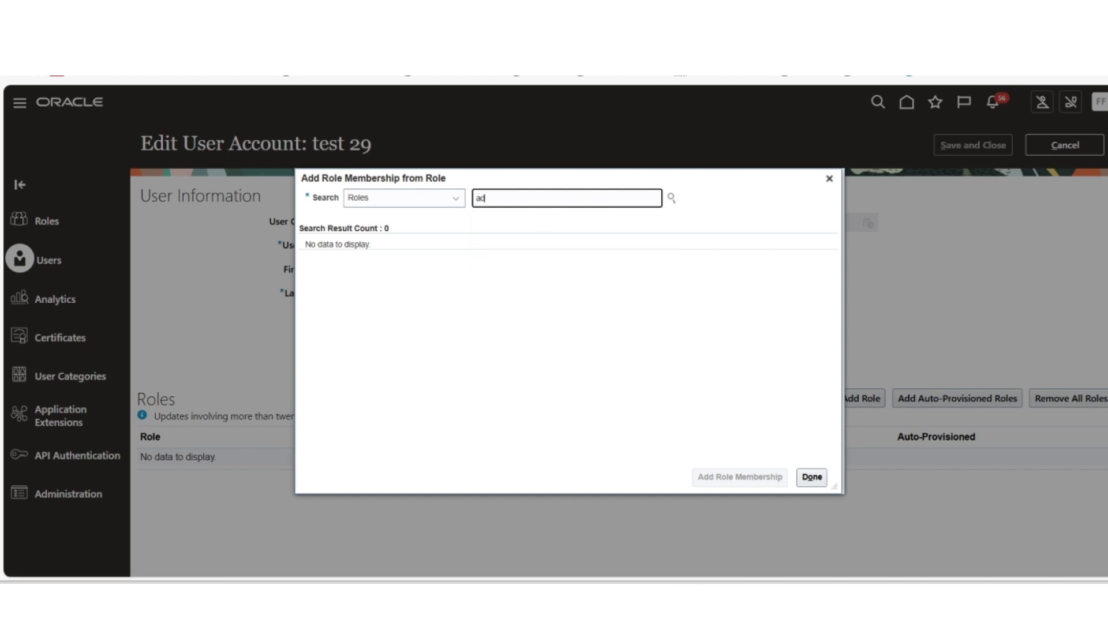
text(min)
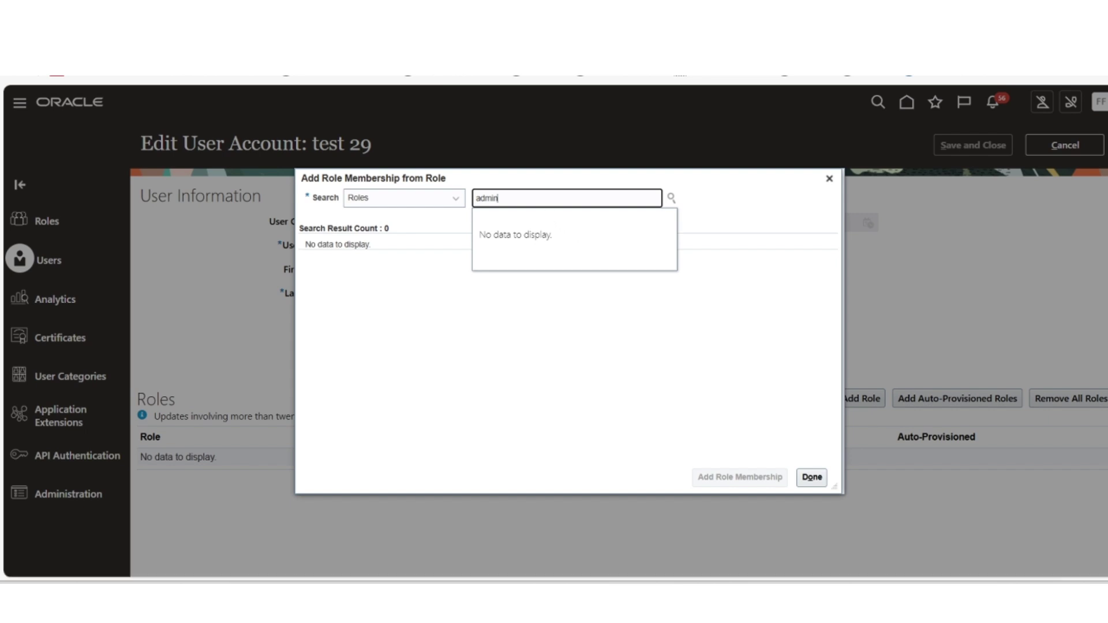
key(ctrl+a)
text(IT)
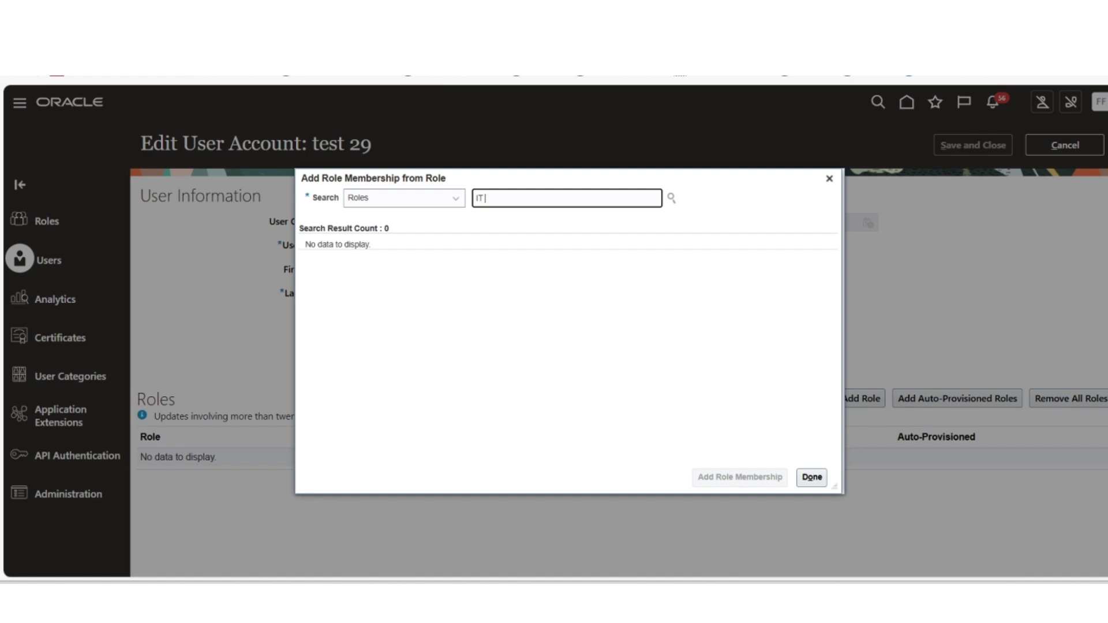
text( SEC)
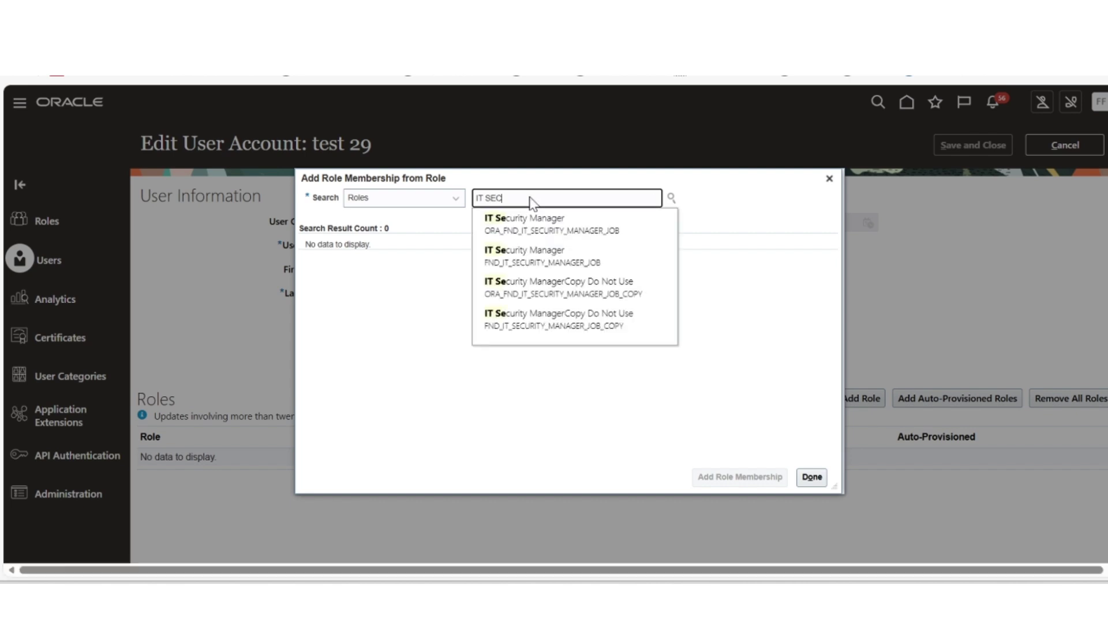
click(540, 232)
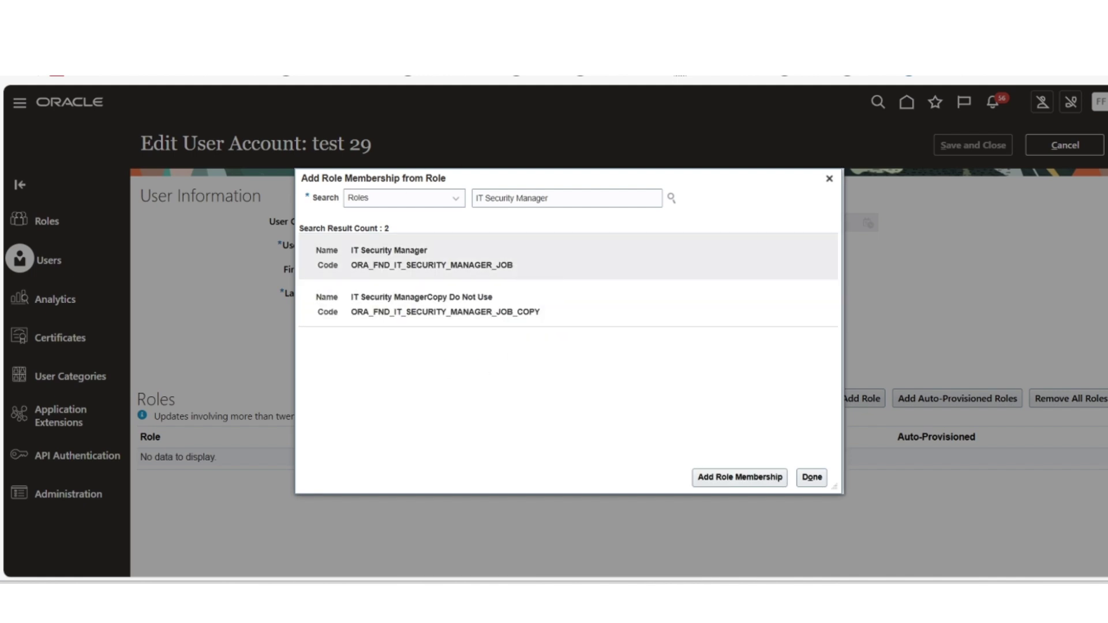
Step: Add the IT Security Manager and Employee role memberships, then close the role search
click(544, 254)
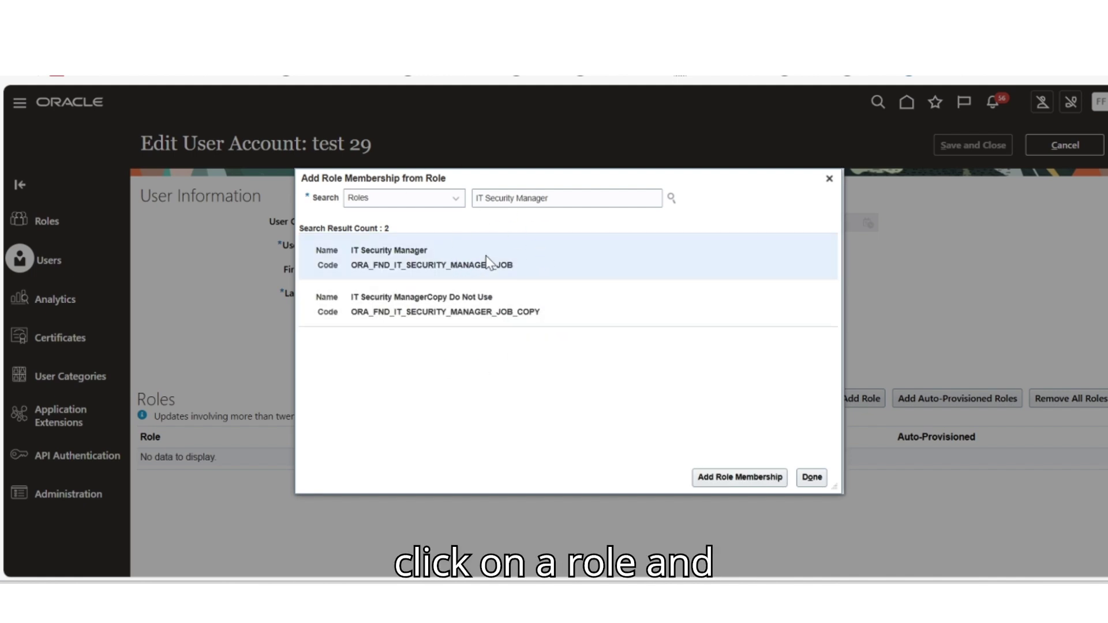
click(710, 480)
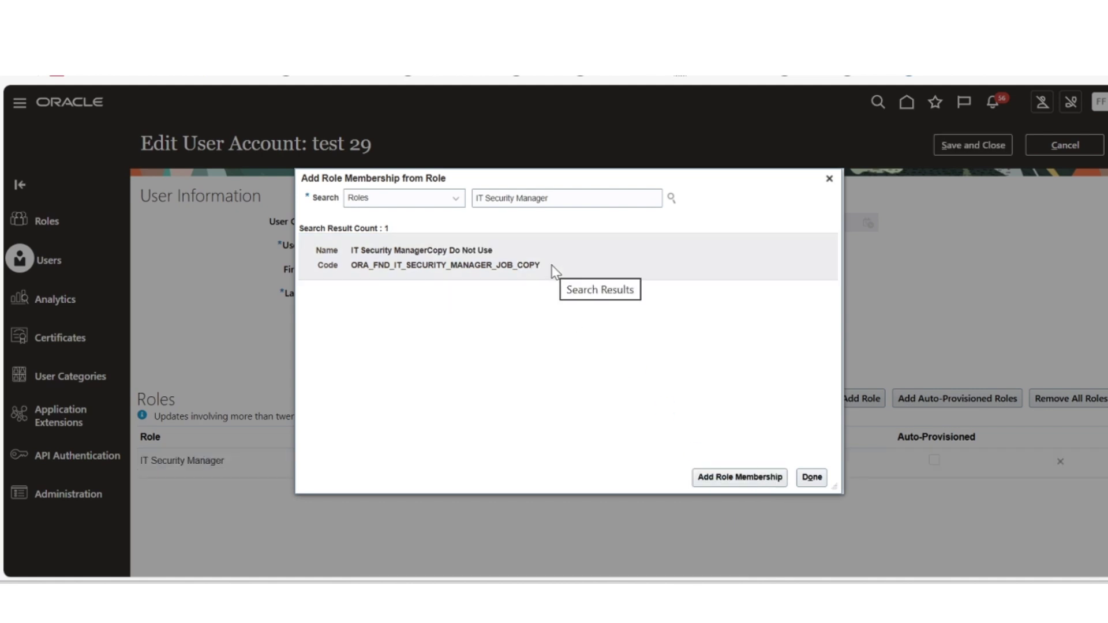
click(565, 198)
key(ctrl+a)
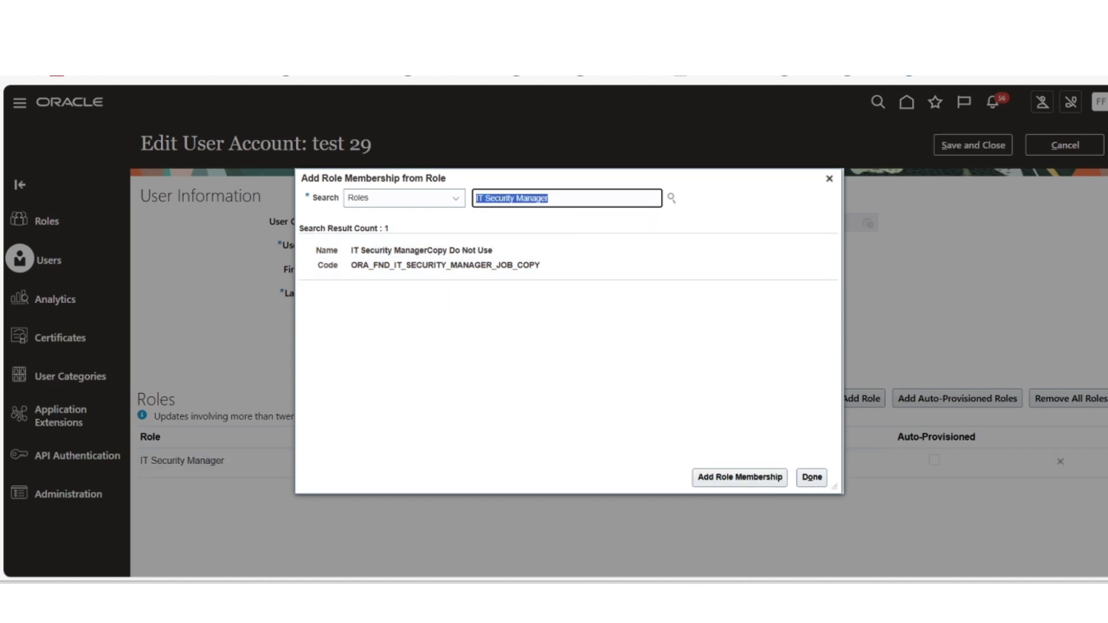
text(EMPLOYEE)
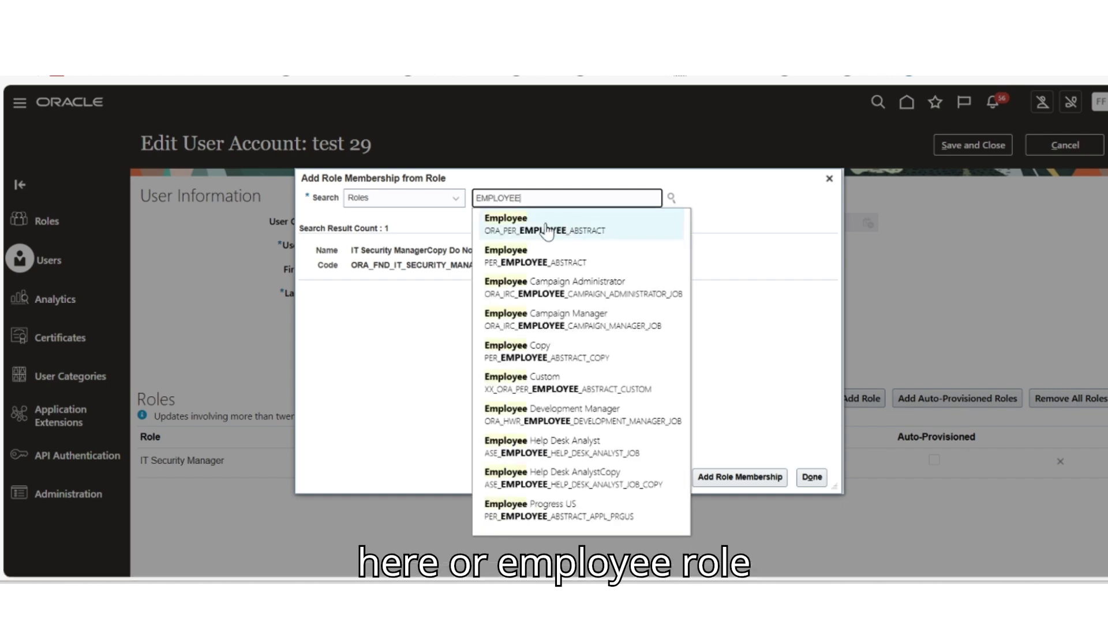
click(543, 222)
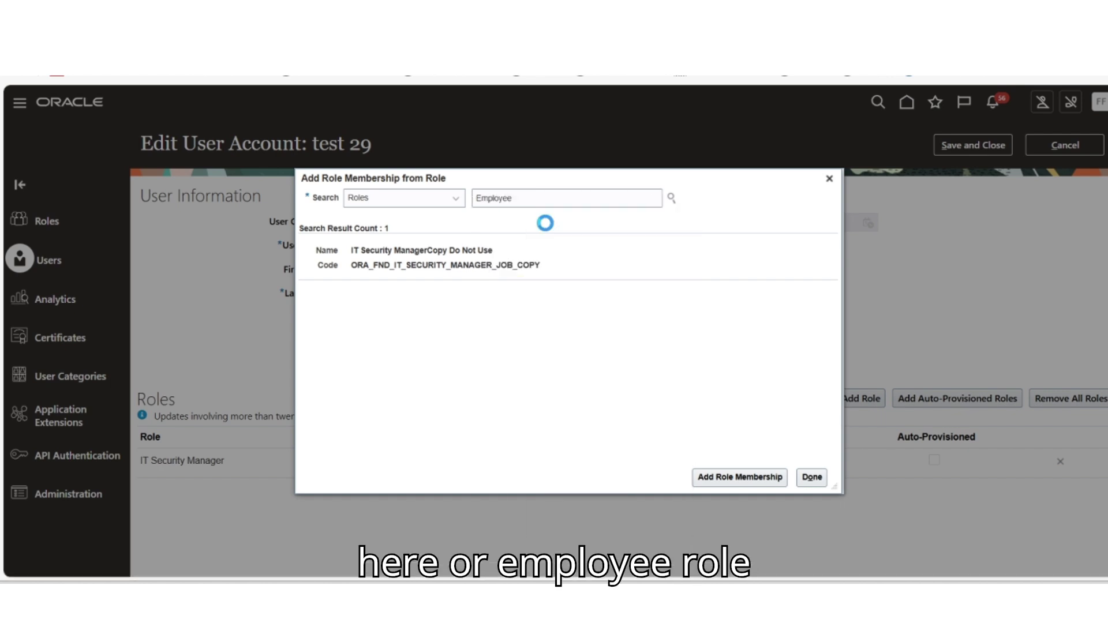
click(711, 480)
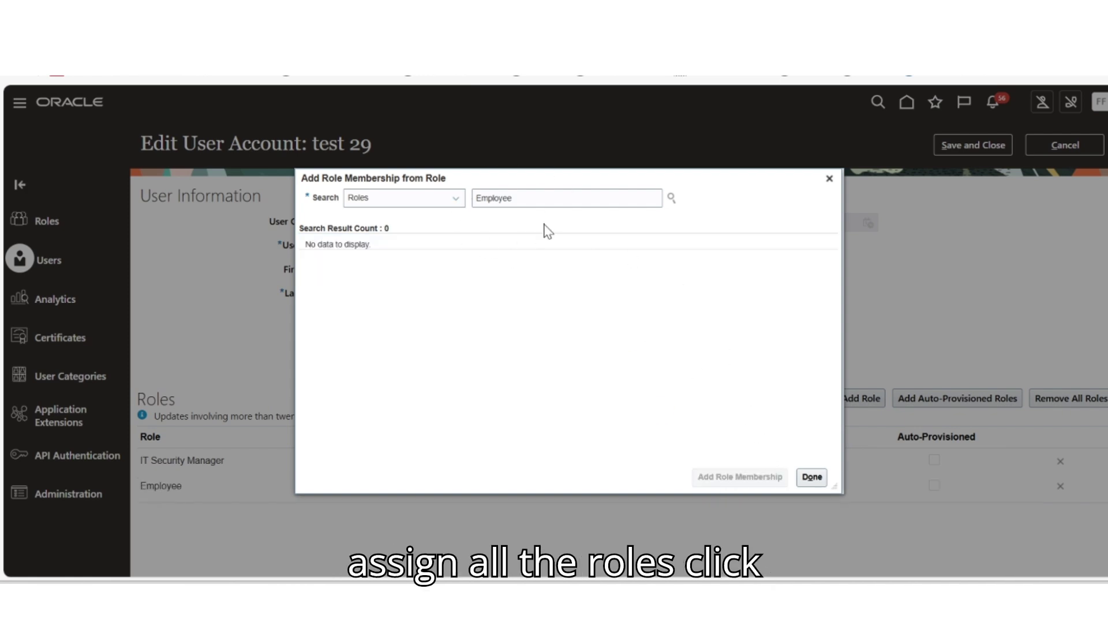
double_click(494, 198)
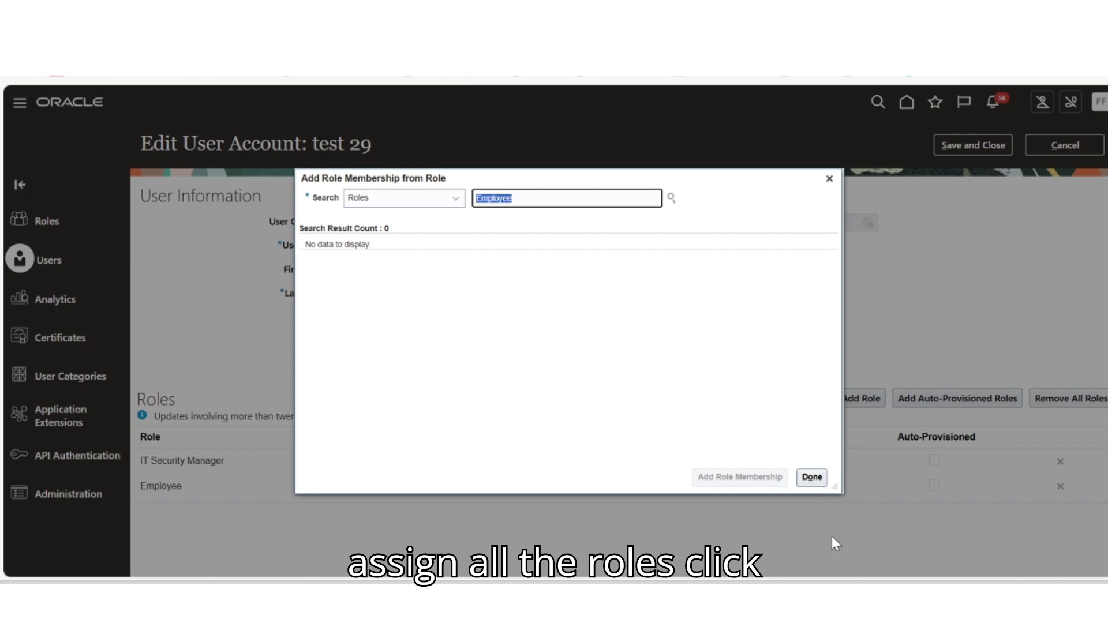
click(808, 480)
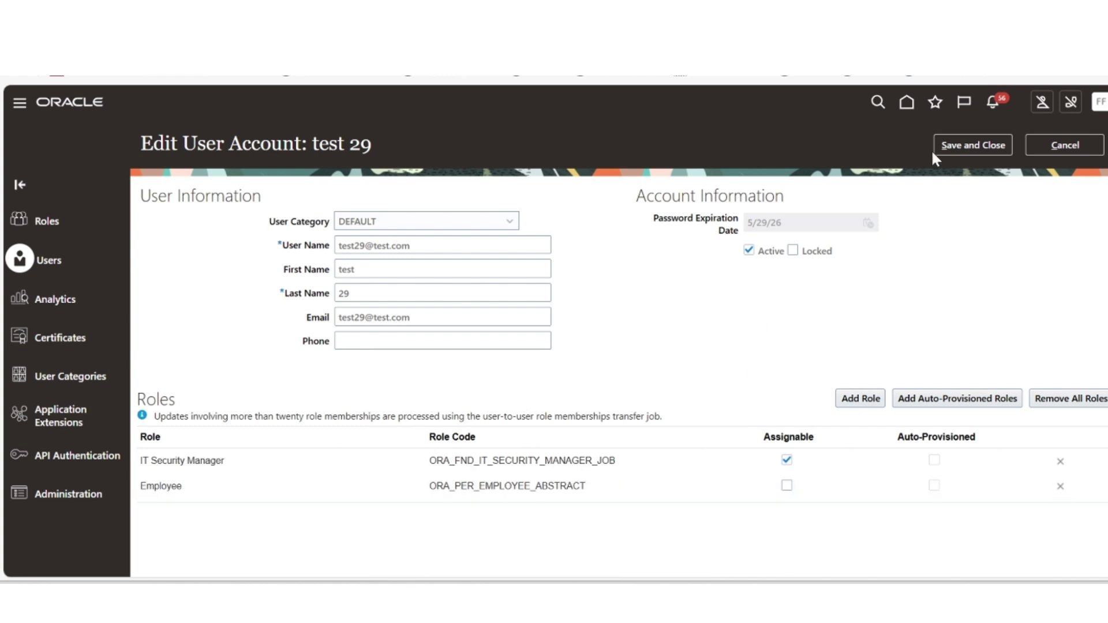
Step: Save test 29's account and return from its details to the accounts list
click(955, 149)
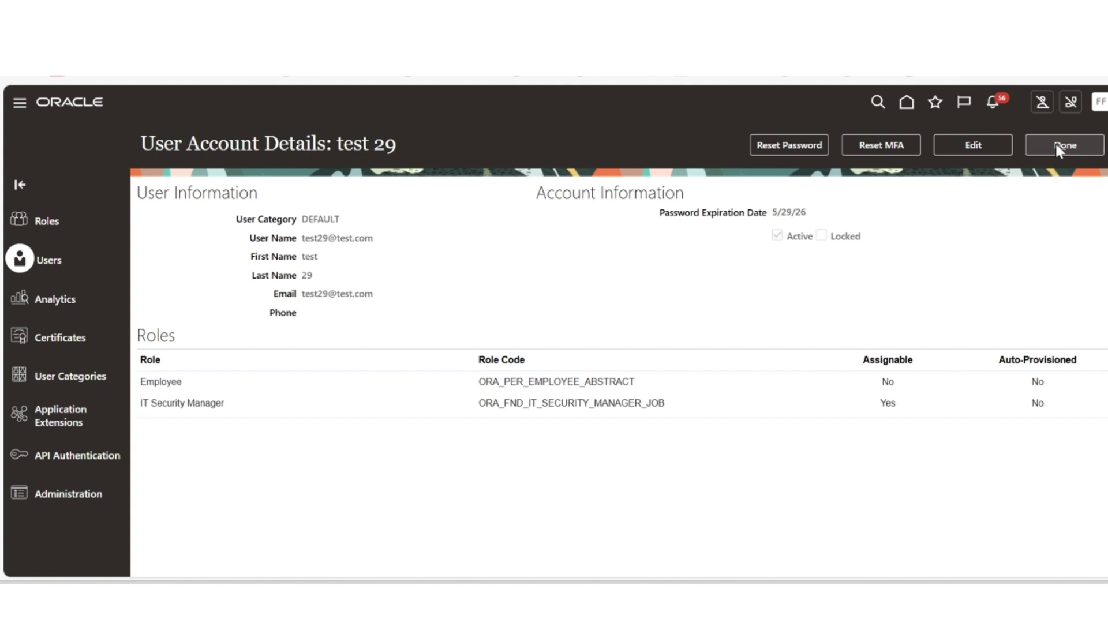
click(1059, 148)
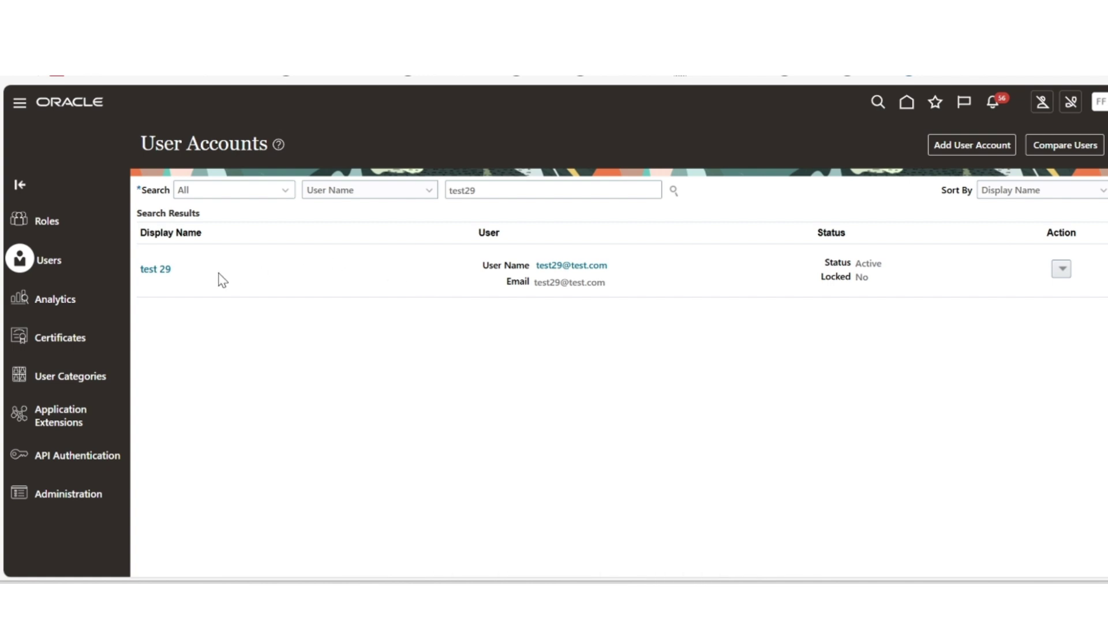
Step: Reopen the test 29 account and start editing it again
click(165, 269)
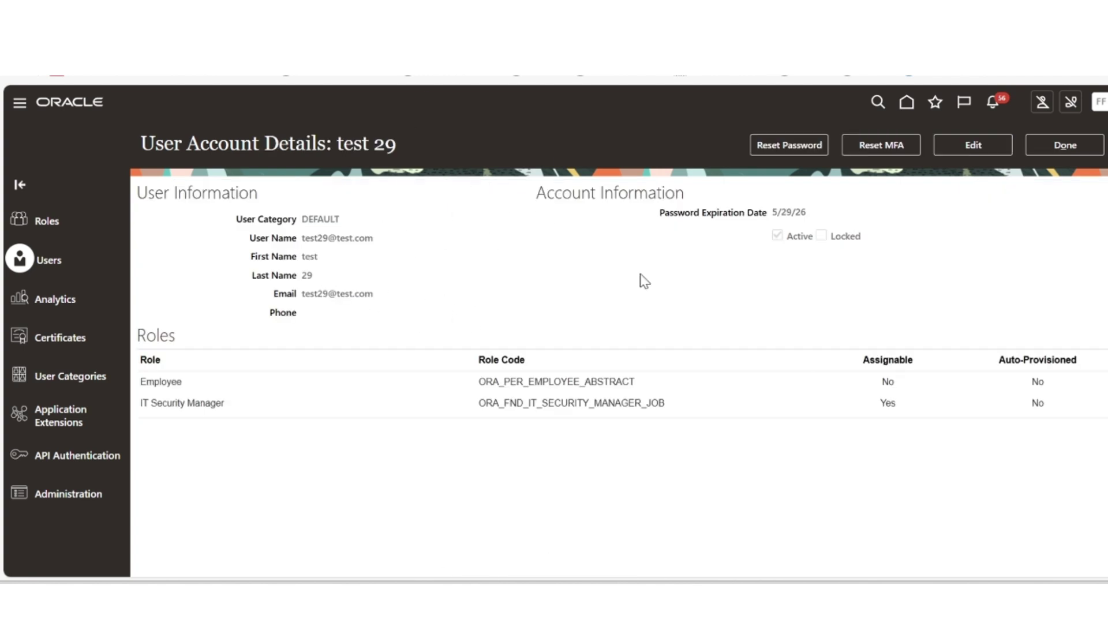
click(964, 149)
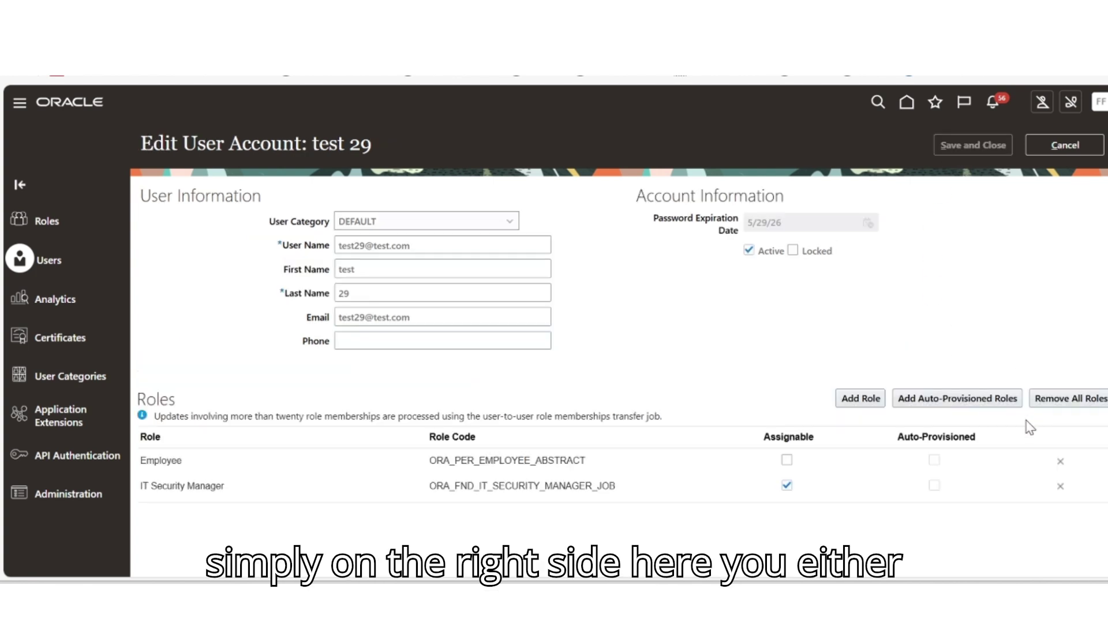
Step: Remove the Employee role from test 29, leaving only IT Security Manager, and save the account
click(1060, 464)
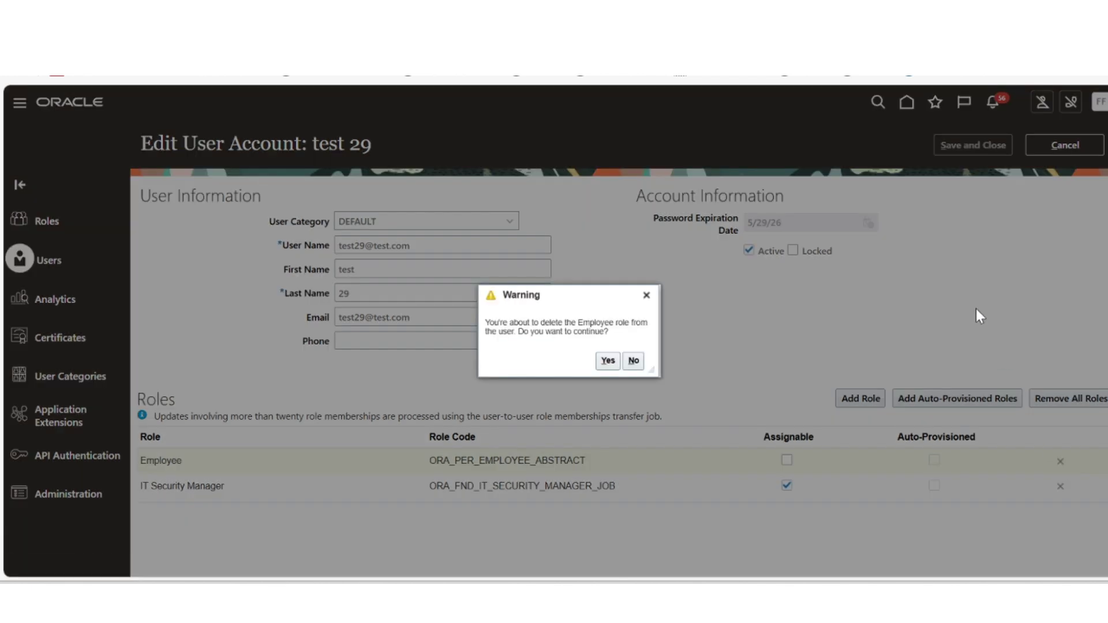
click(612, 362)
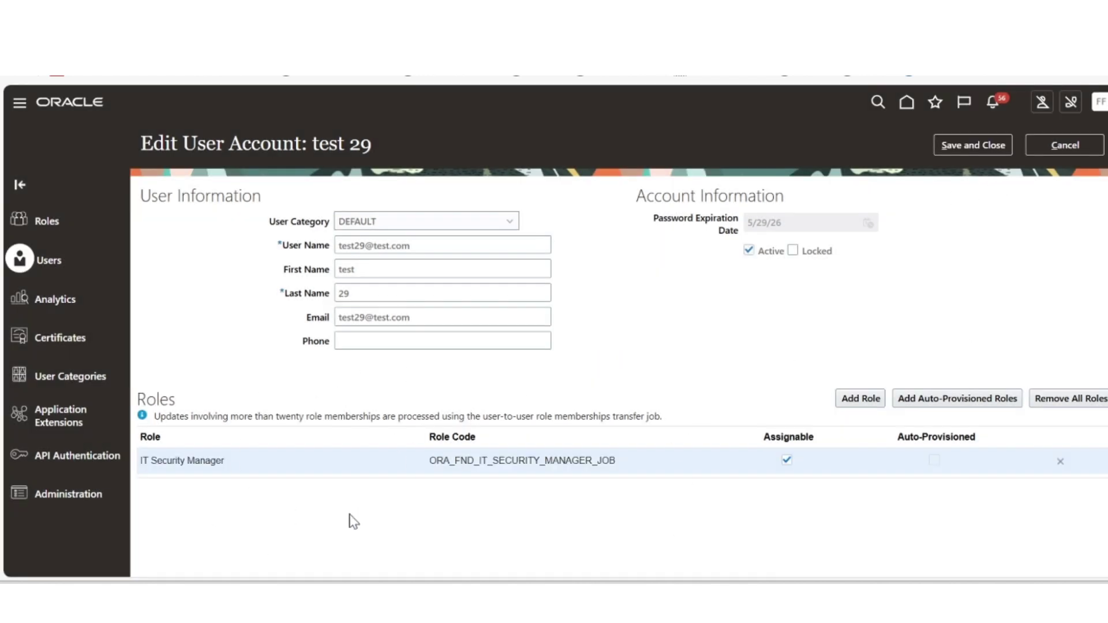
click(936, 147)
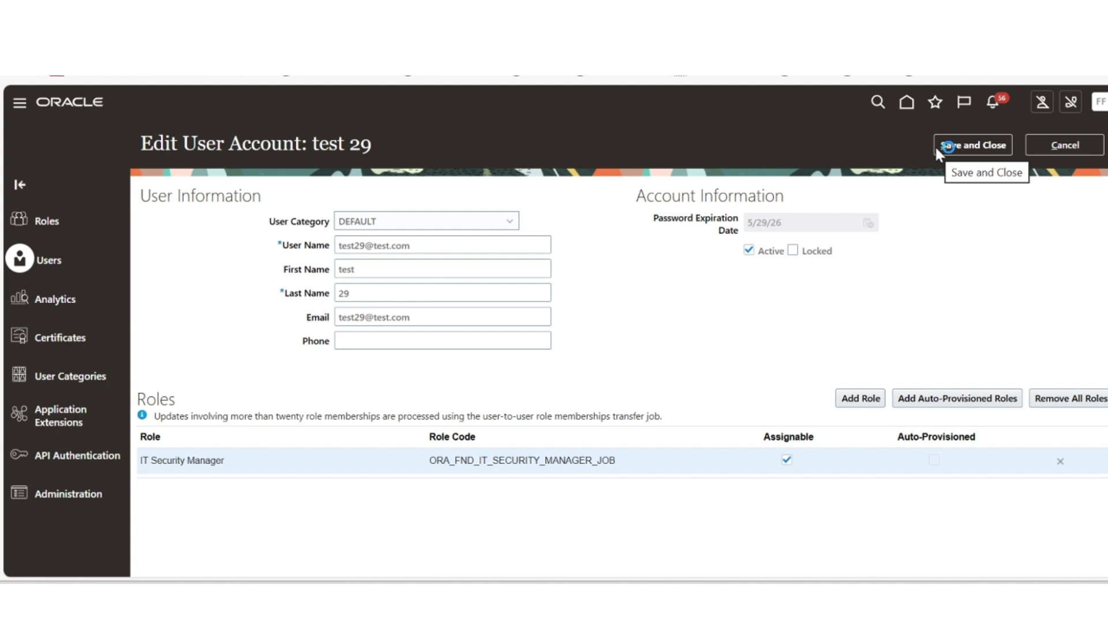
click(1062, 149)
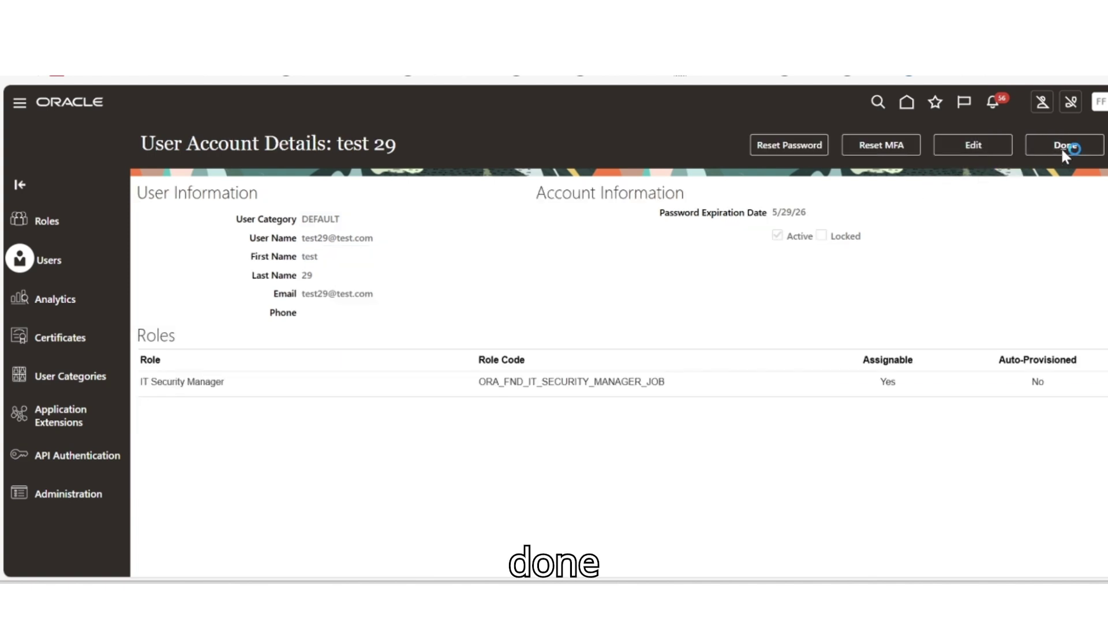